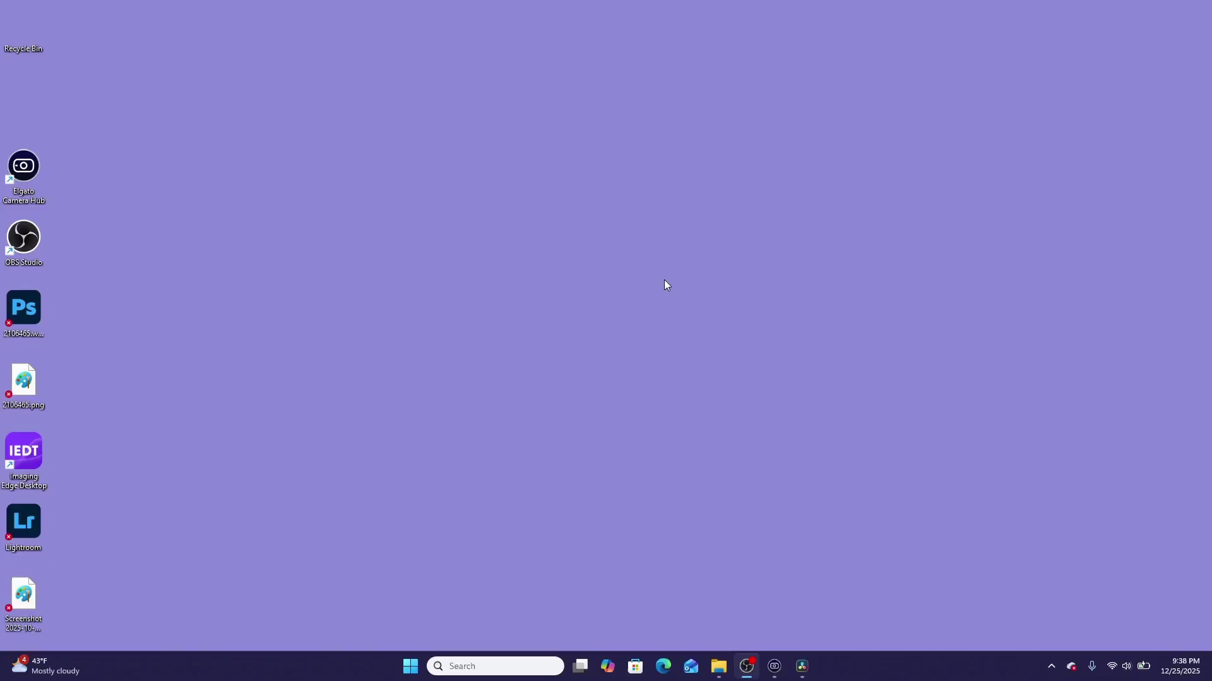
# Step: Bring up the Actions Ring on the desktop and launch Windows Explorer from it
pyautogui.middleClick(576, 257)
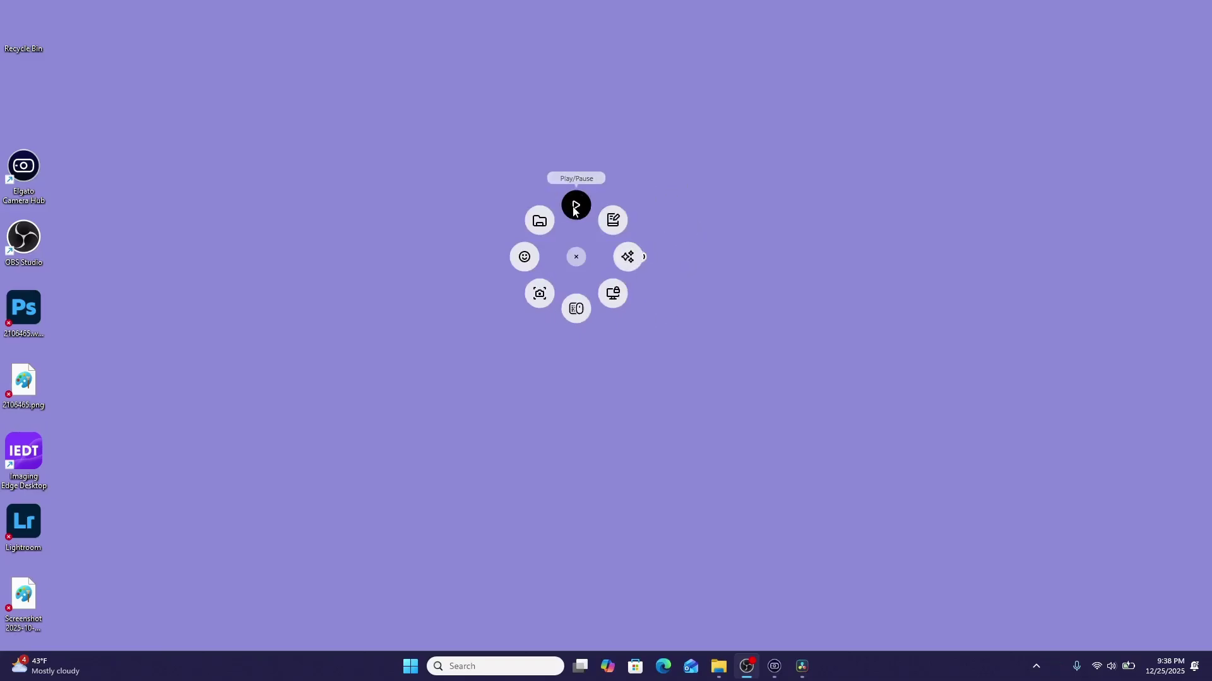
pyautogui.moveTo(635, 264)
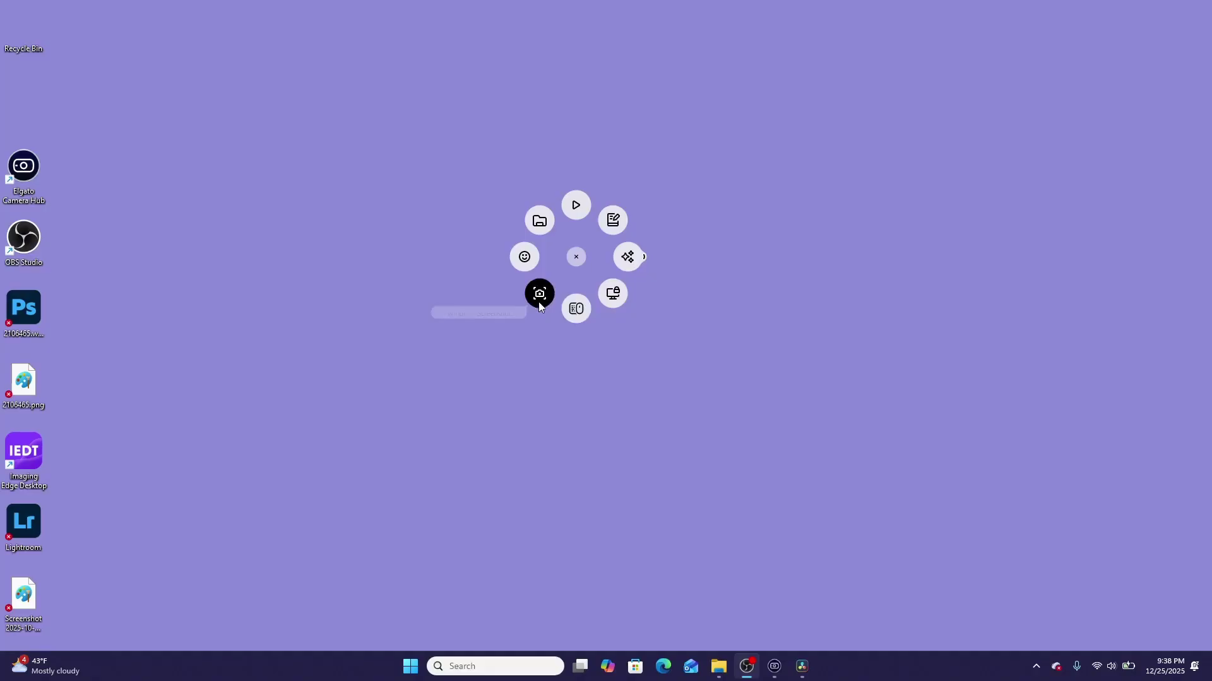
pyautogui.click(539, 222)
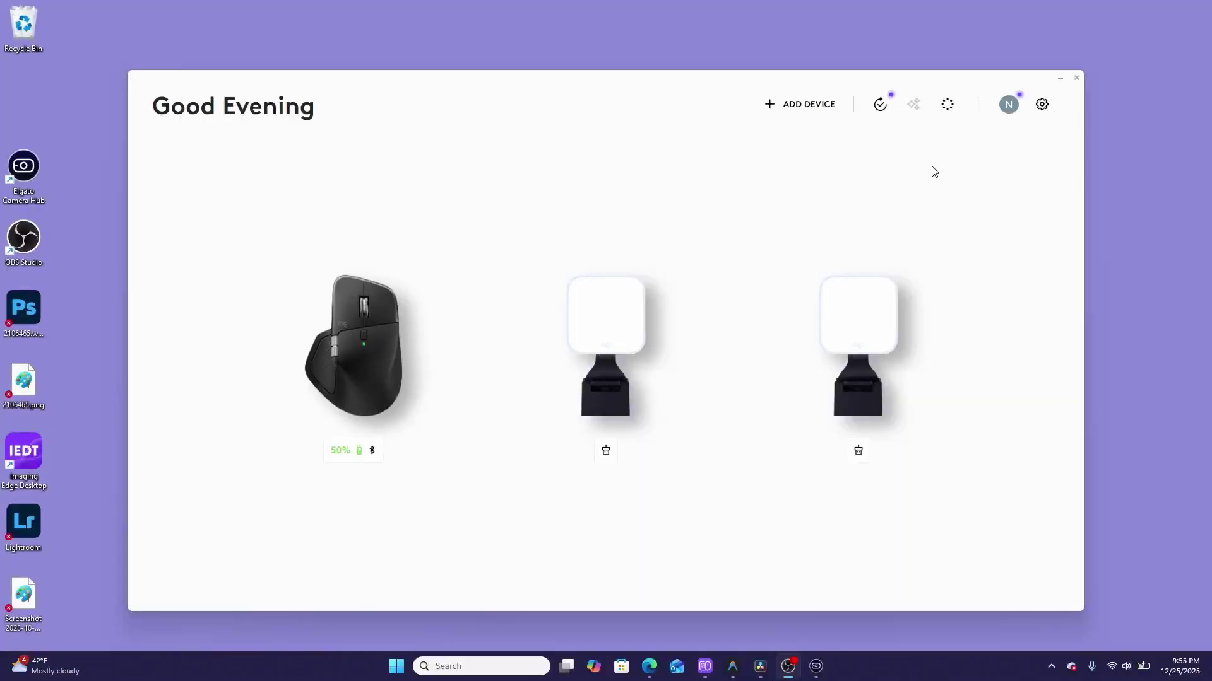
# Step: Open the Actions Ring customization editor and expand the CLIP action group
pyautogui.click(951, 106)
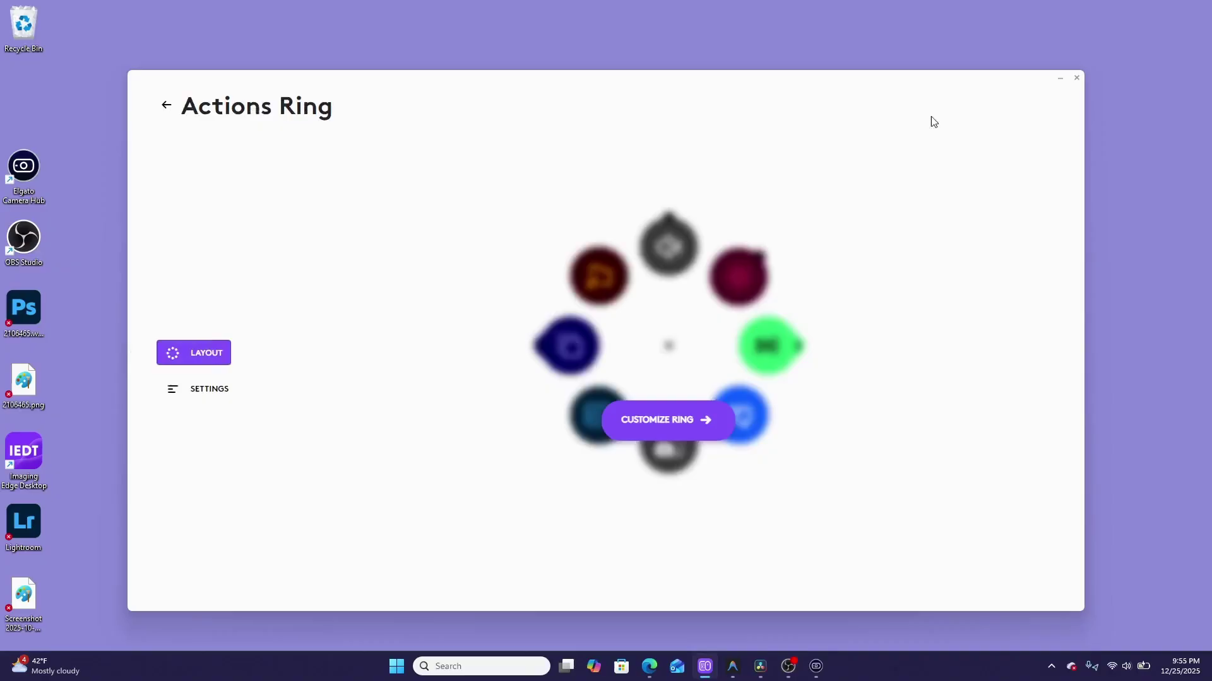
pyautogui.click(692, 423)
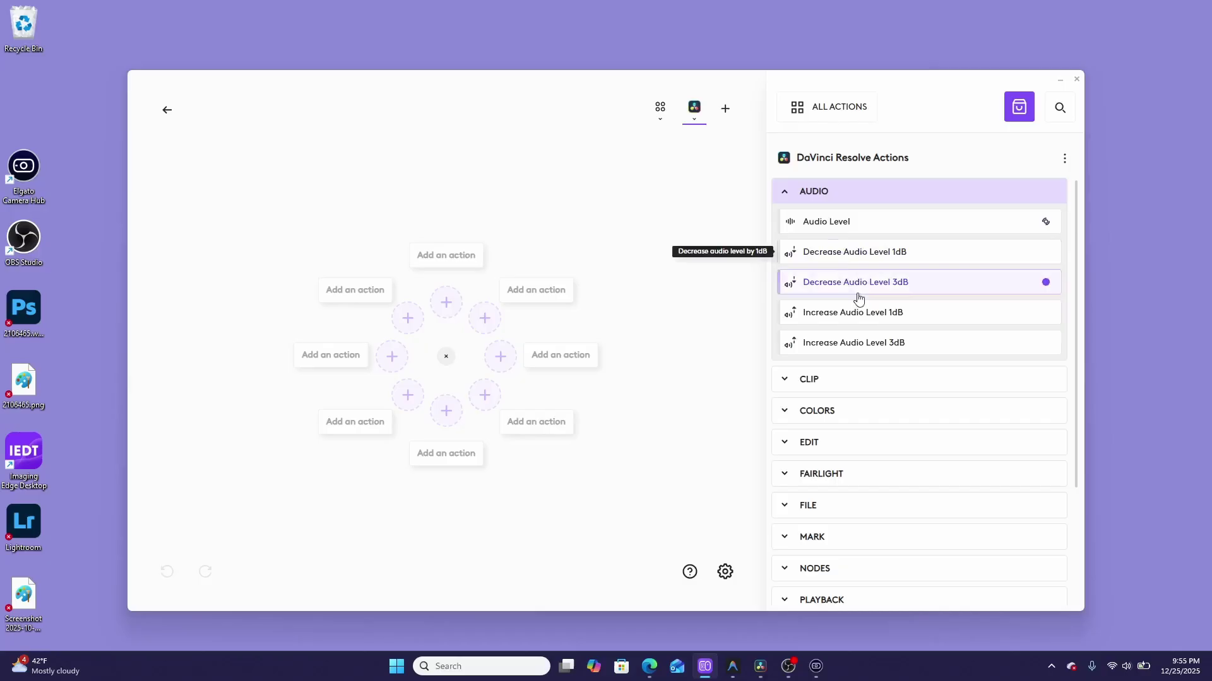
pyautogui.click(830, 412)
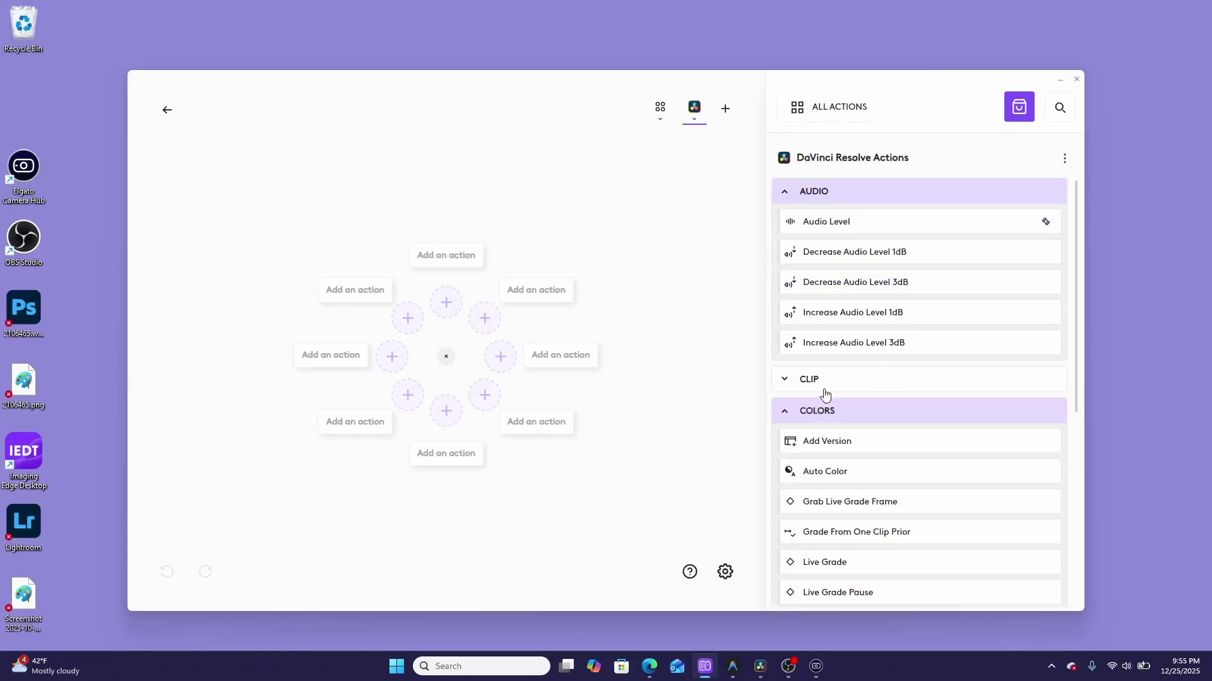
pyautogui.click(820, 379)
pyautogui.scroll(-3, 915, 446)
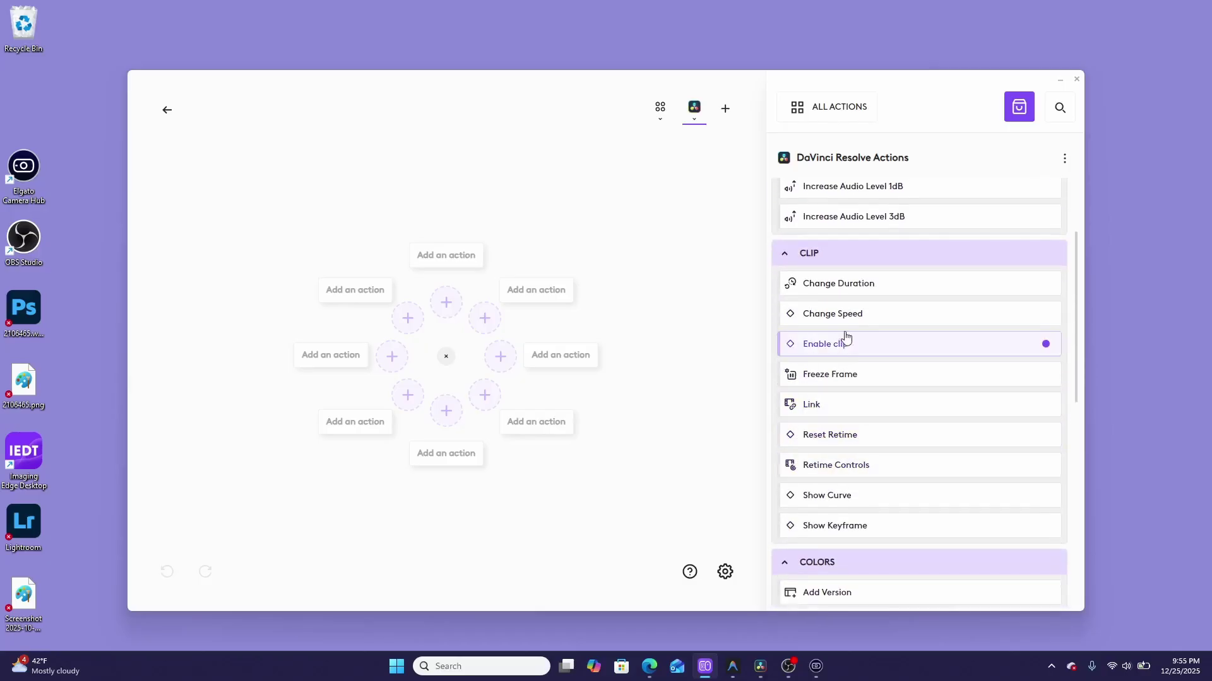
# Step: Place Change Duration, Link and Retime Controls on ring slots, then switch to DaVinci Resolve
pyautogui.moveTo(843, 285); pyautogui.dragTo(498, 329)
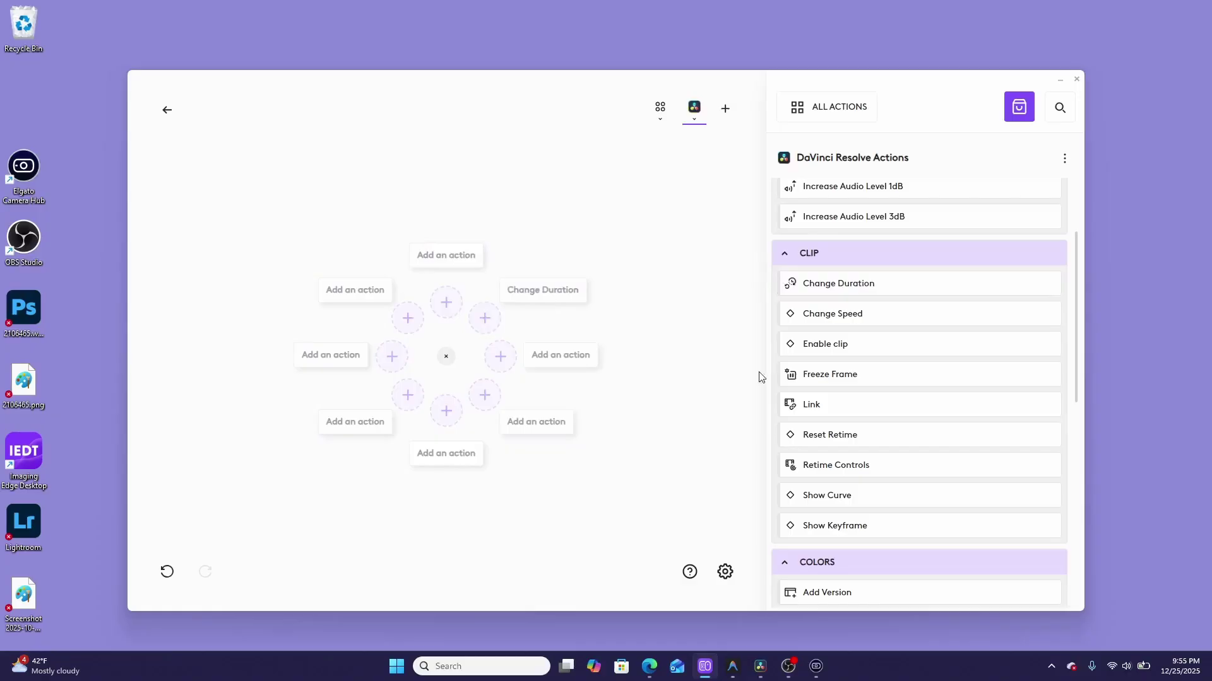
pyautogui.moveTo(884, 407); pyautogui.dragTo(517, 371)
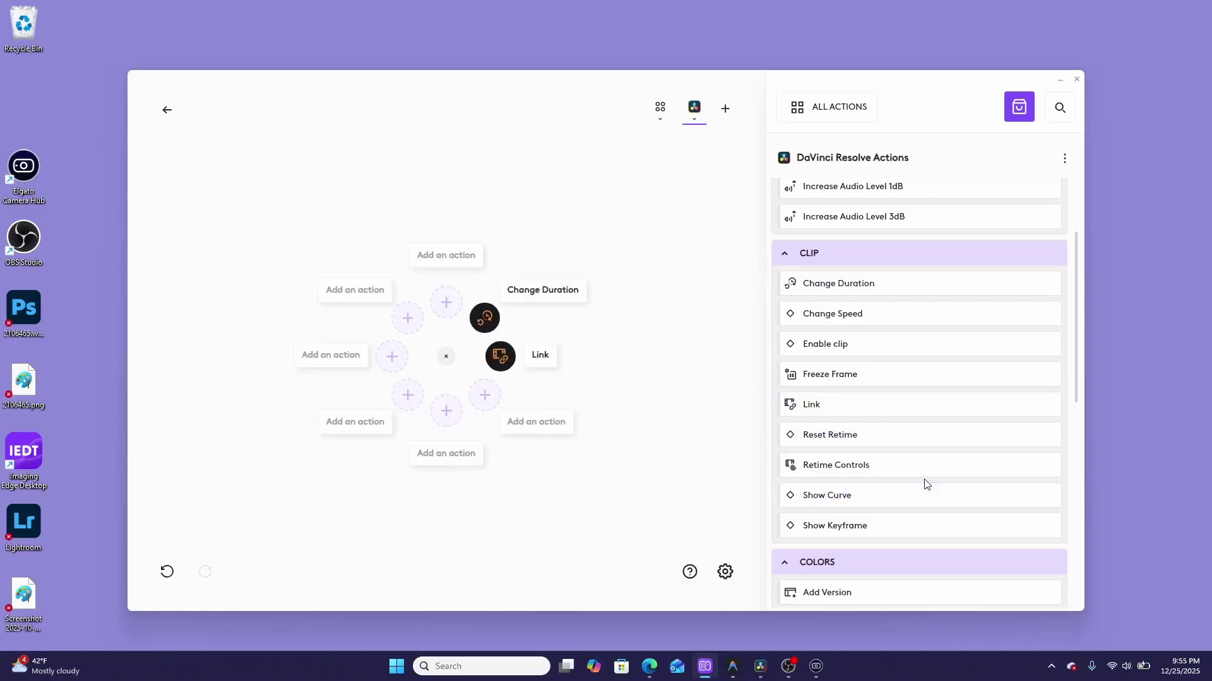
pyautogui.moveTo(906, 470); pyautogui.dragTo(508, 411)
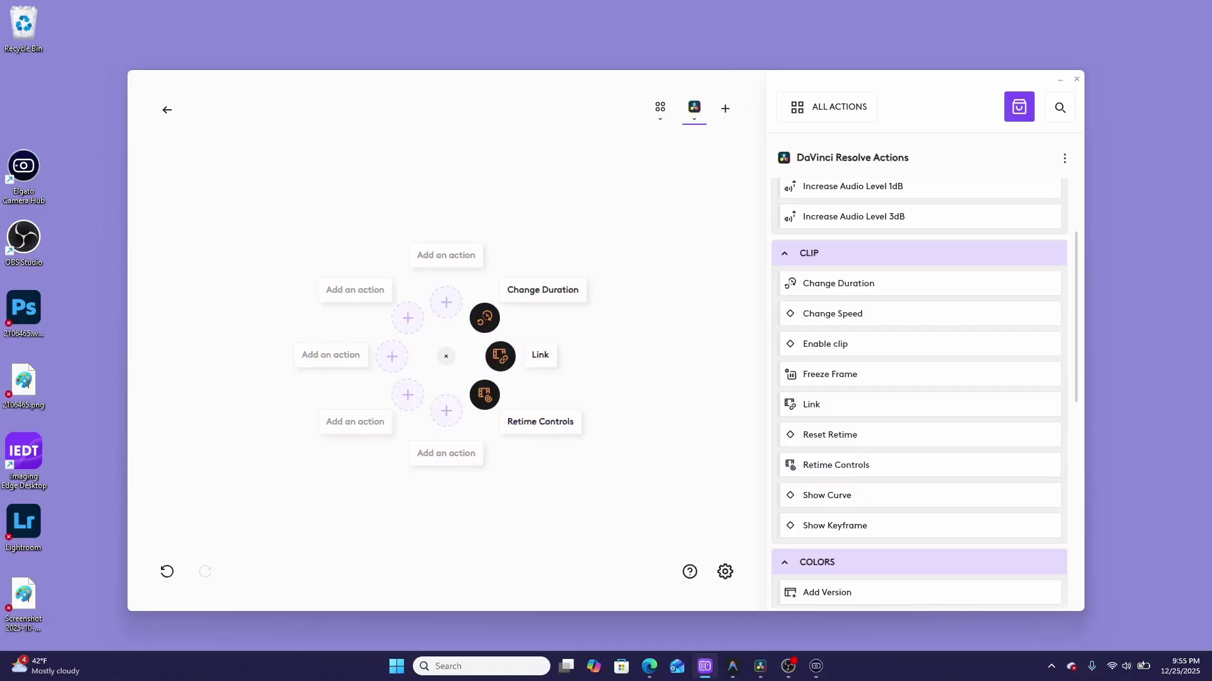
pyautogui.hotkey('alt', 'Tab')
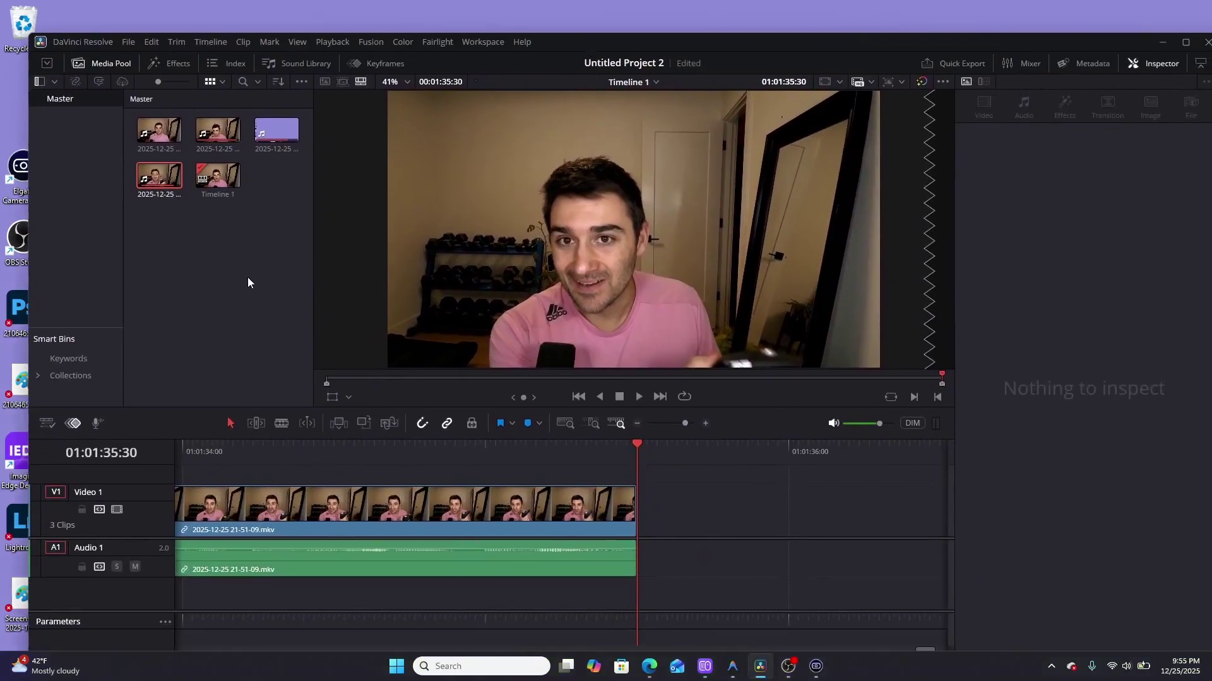
# Step: Try the actions ring over DaVinci Resolve, then bring the Logi ring editor back to the front
pyautogui.middleClick(251, 276)
pyautogui.moveTo(627, 43); pyautogui.dragTo(651, 255)
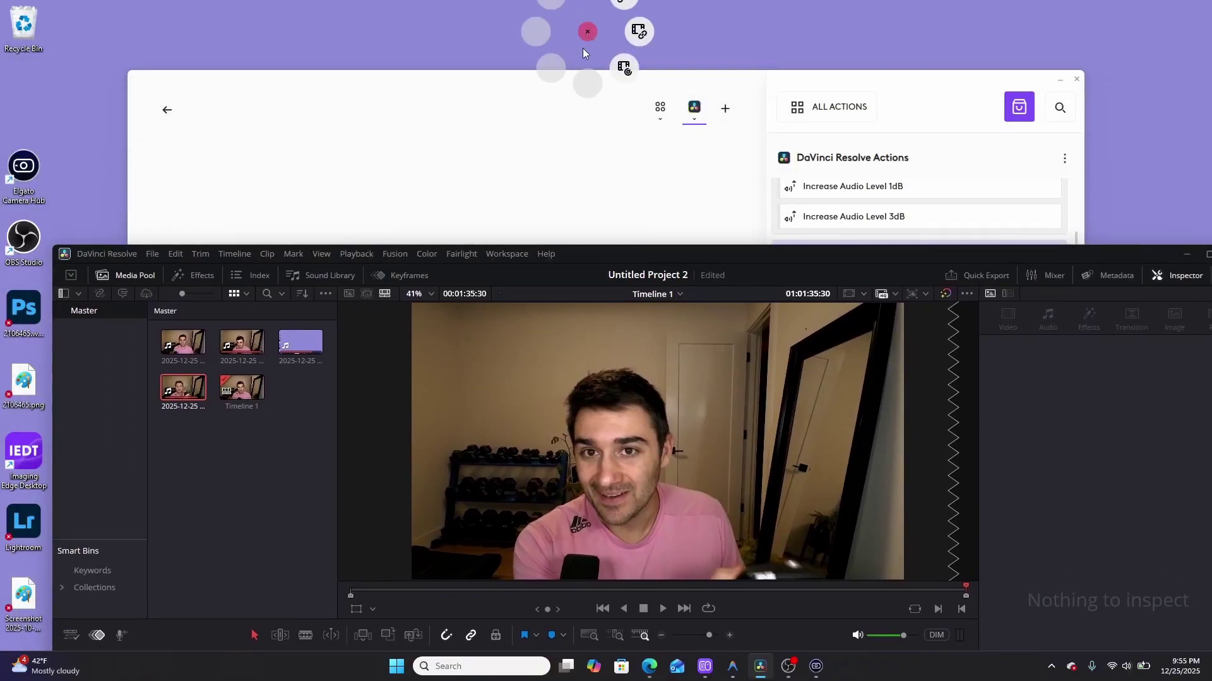
pyautogui.click(448, 56)
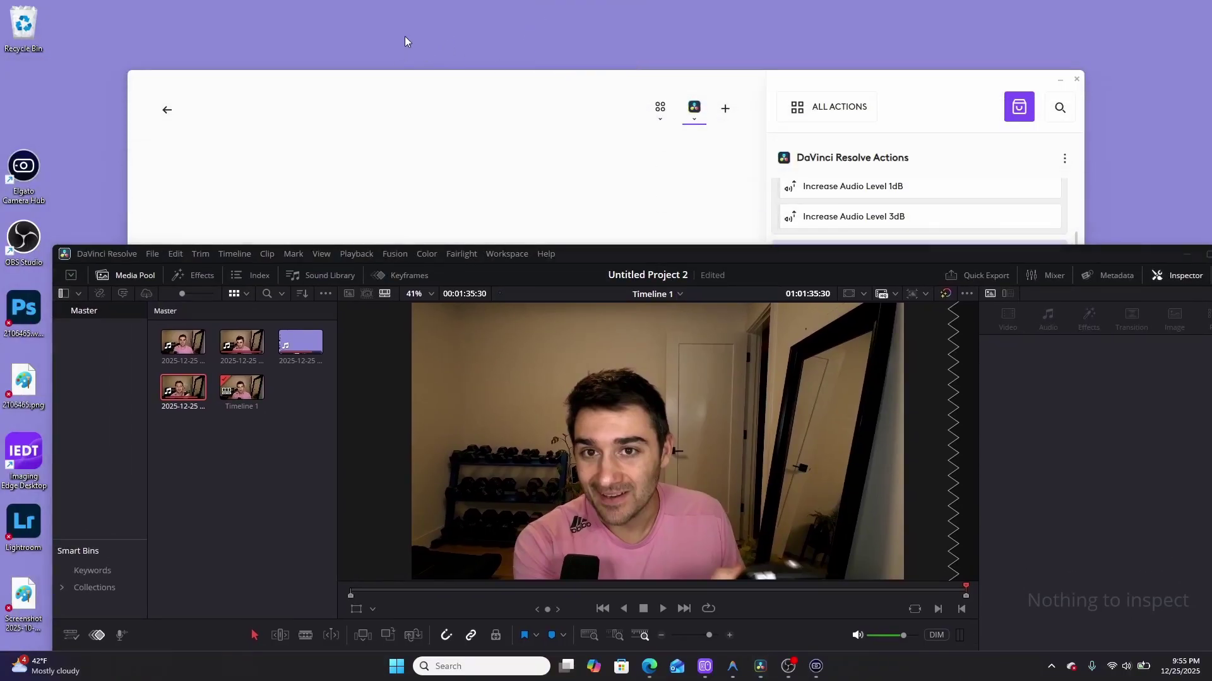
pyautogui.middleClick(404, 37)
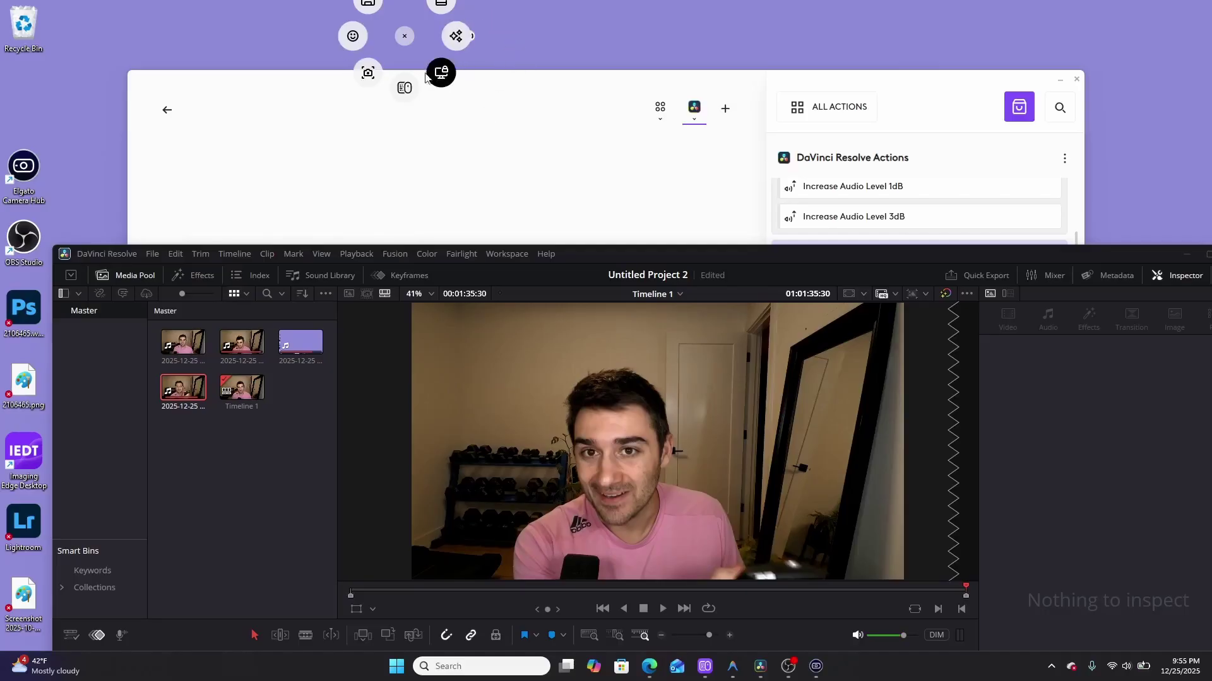
pyautogui.click(570, 203)
pyautogui.click(598, 191)
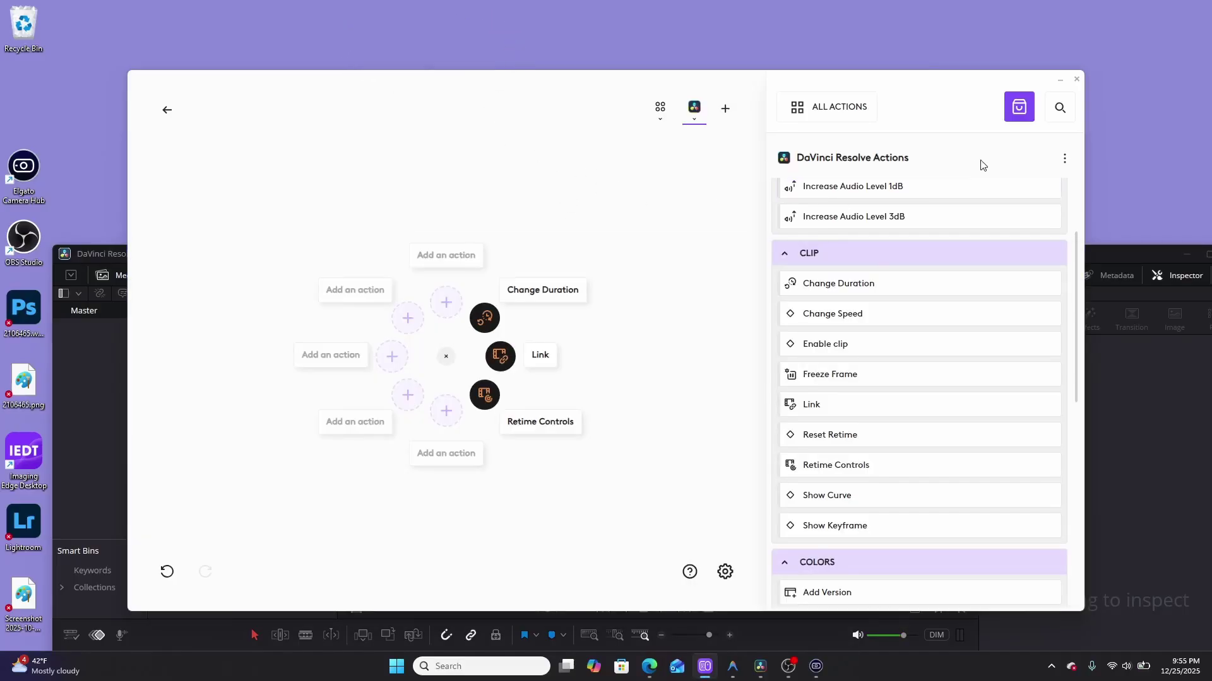
# Step: Browse the marketplace's All Plugins list and search it for 'Power B'
pyautogui.click(1019, 110)
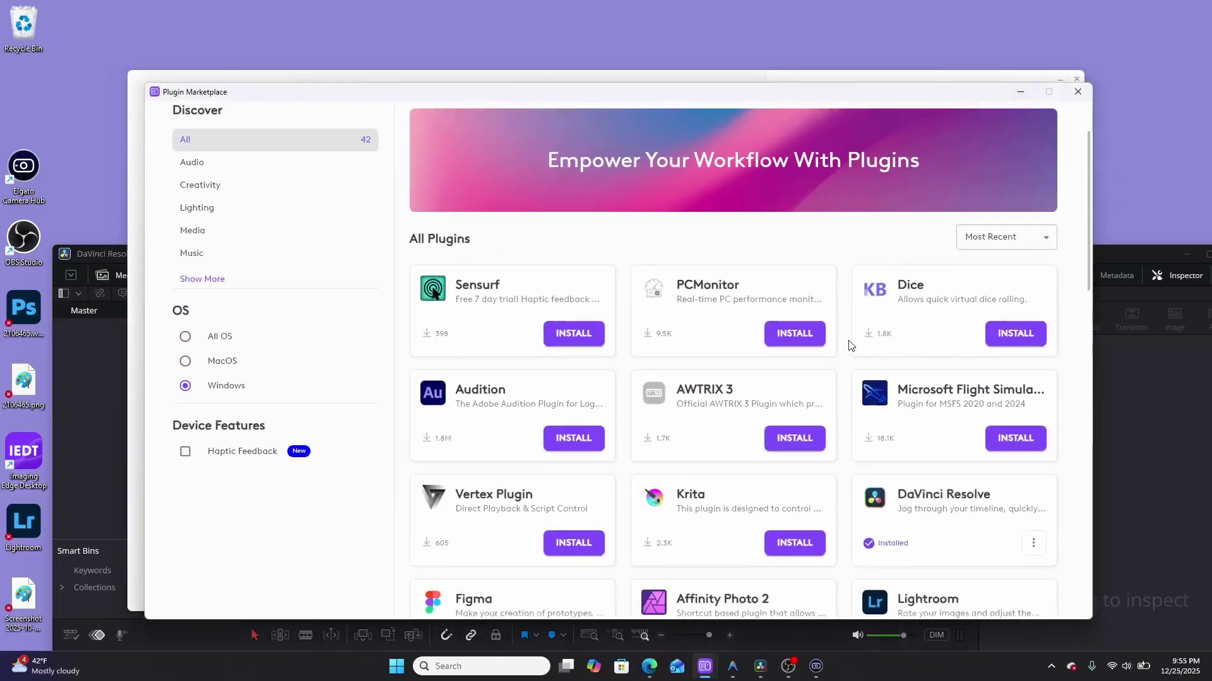
pyautogui.scroll(-5, 848, 346)
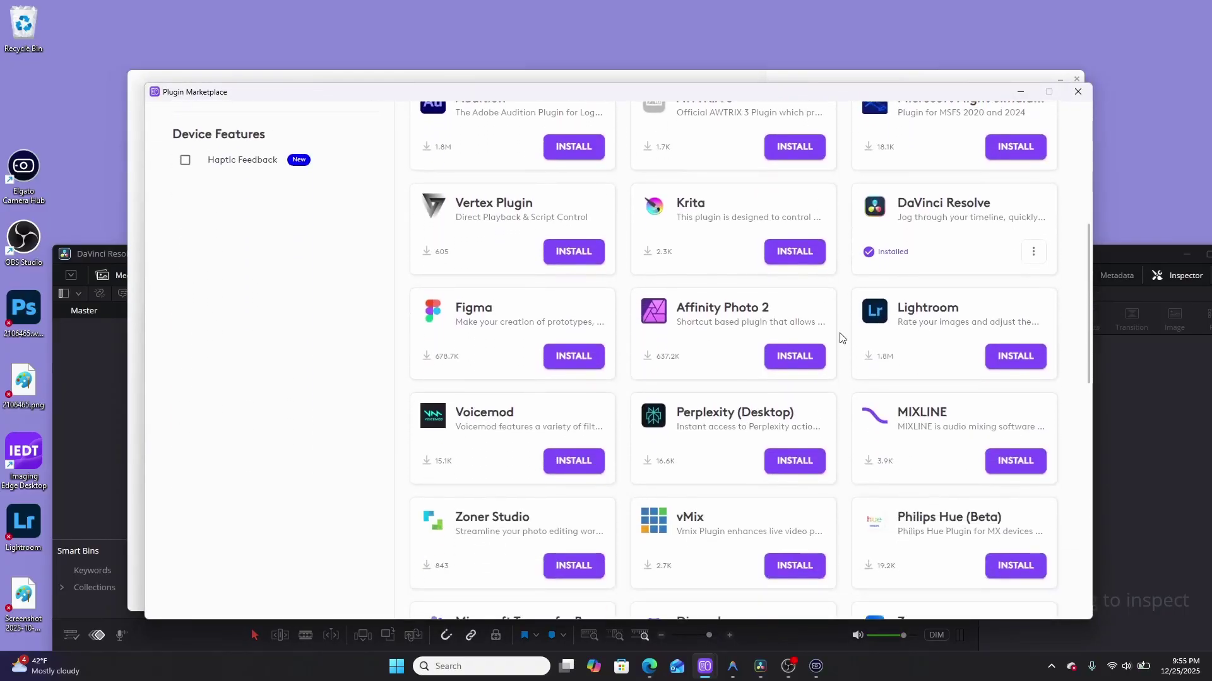
pyautogui.scroll(-10, 840, 337)
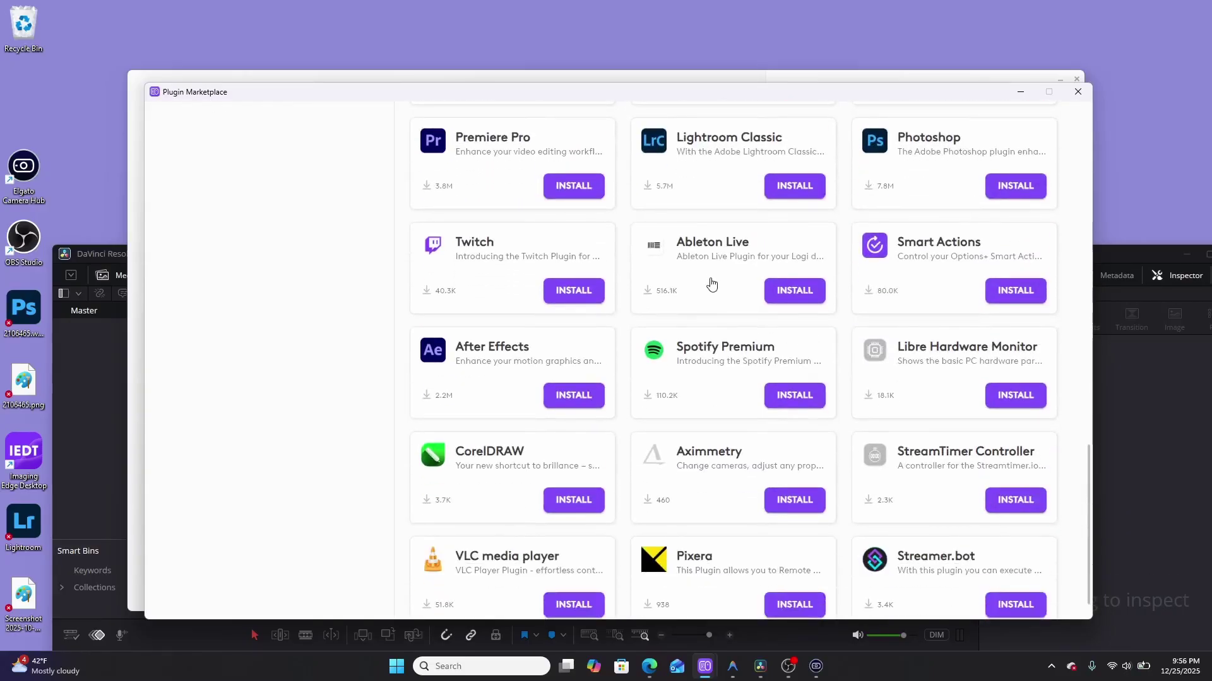
pyautogui.scroll(15, 690, 445)
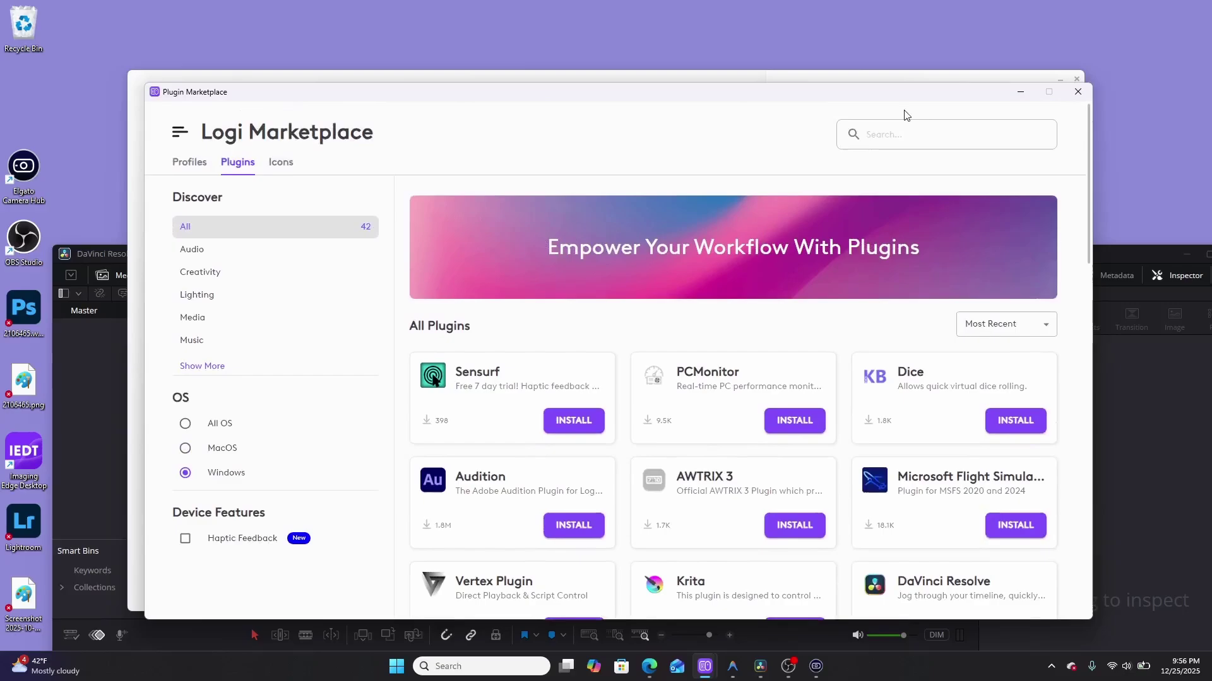
pyautogui.click(905, 143)
pyautogui.write('Power B')
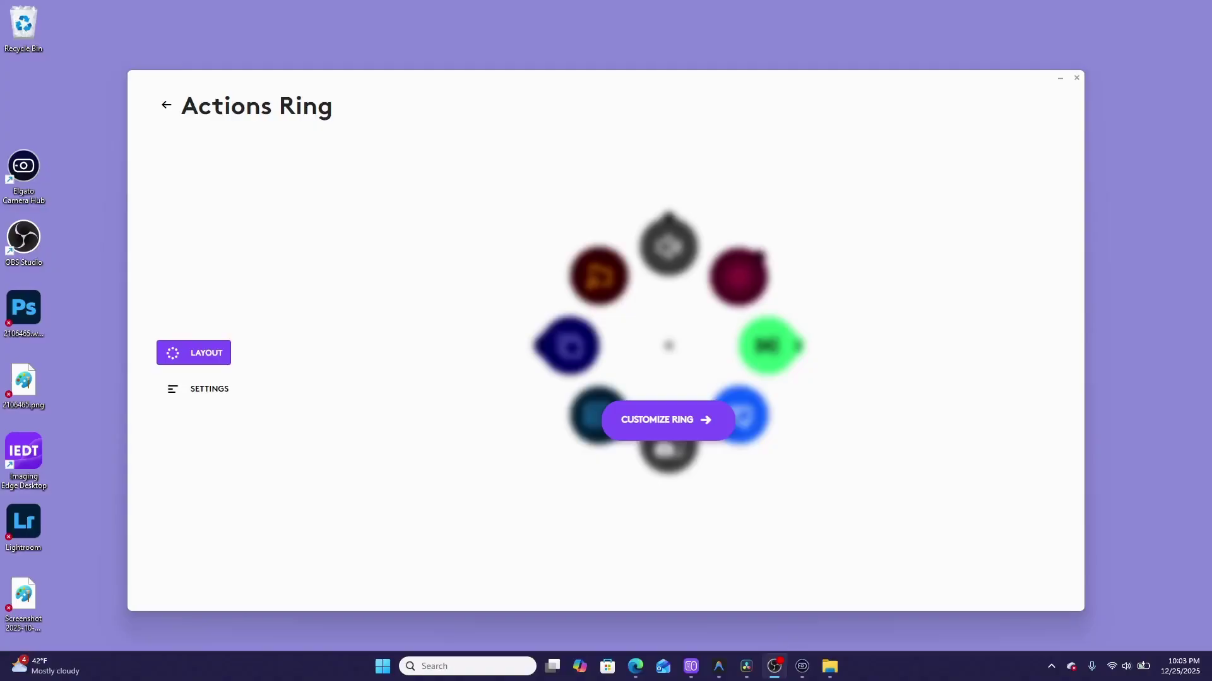
# Step: Install the Power BI plugin from PowerBIPlugin.lplug4 and confirm the install and summary dialogs
pyautogui.hotkey('alt', 'Tab')
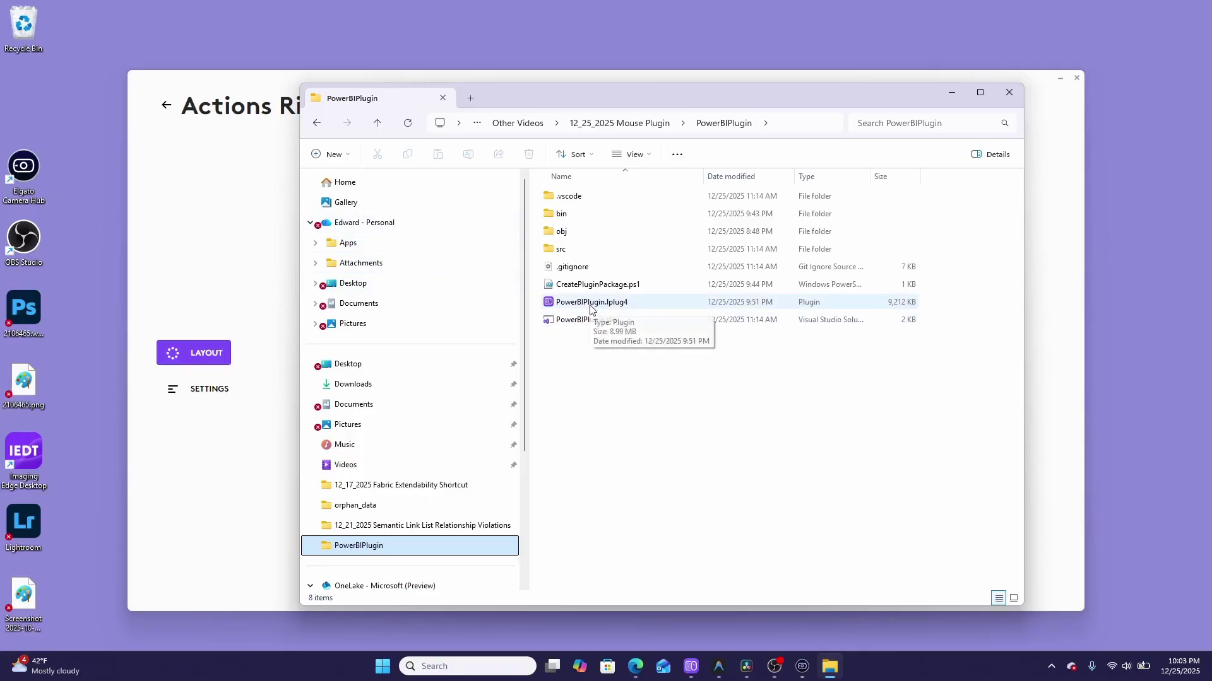
pyautogui.click(581, 304)
pyautogui.click(209, 216)
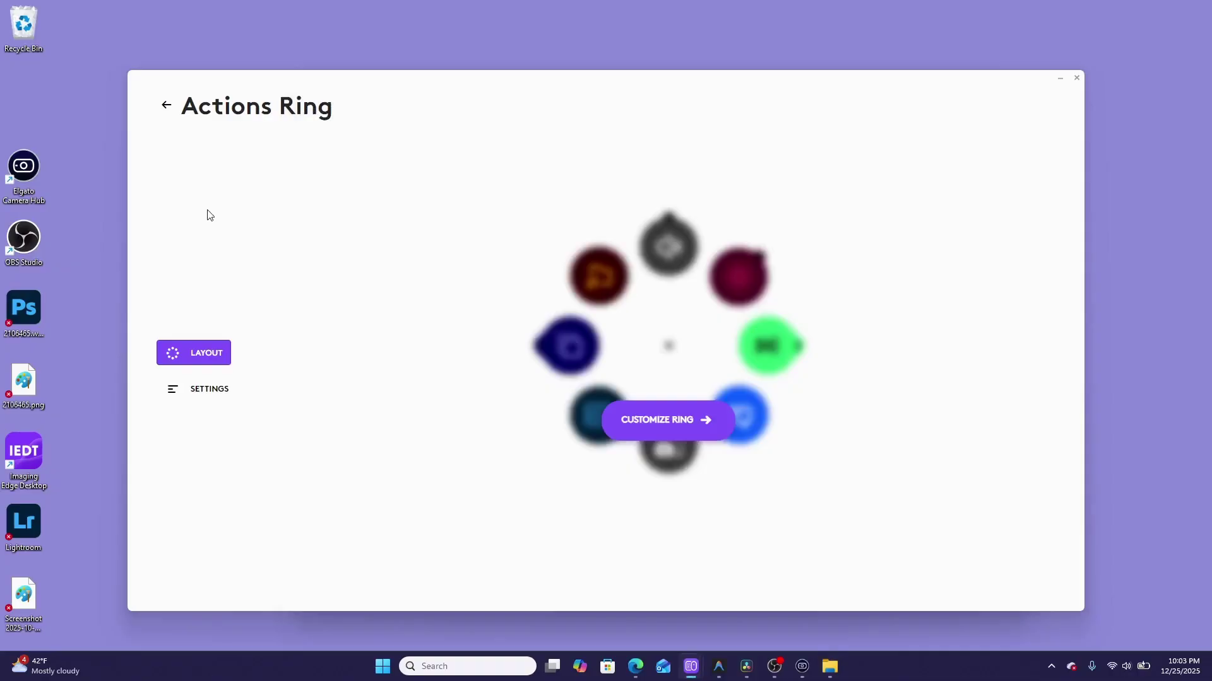
pyautogui.click(705, 437)
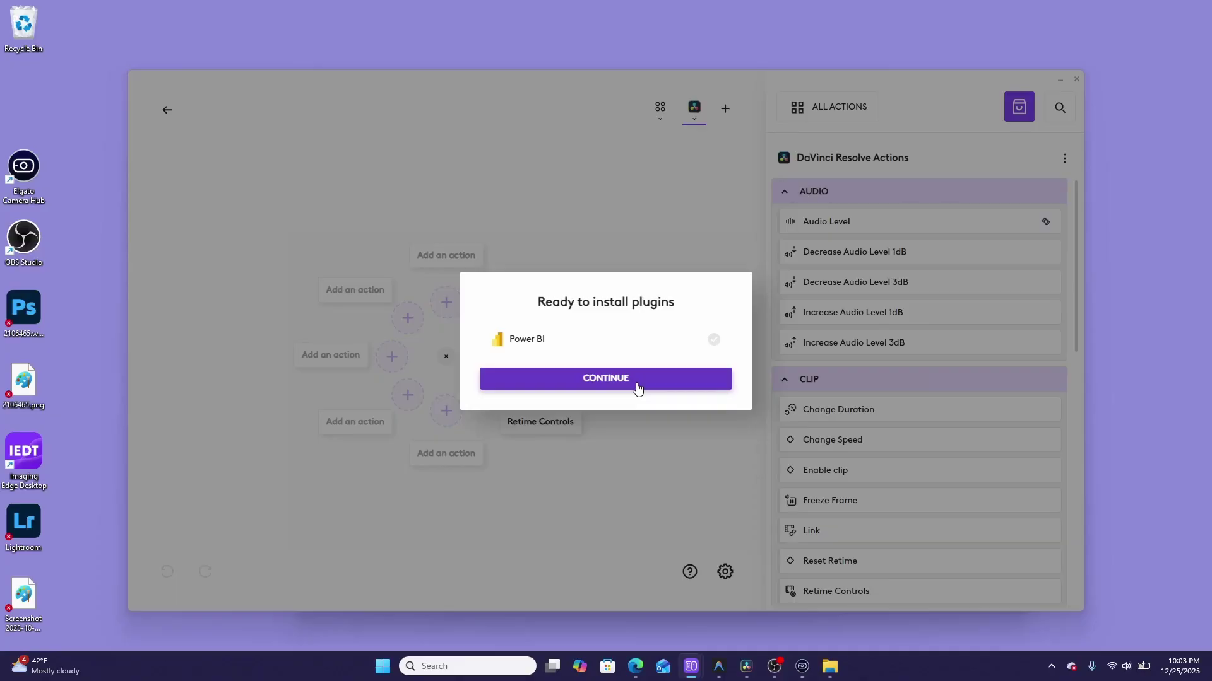
pyautogui.click(657, 386)
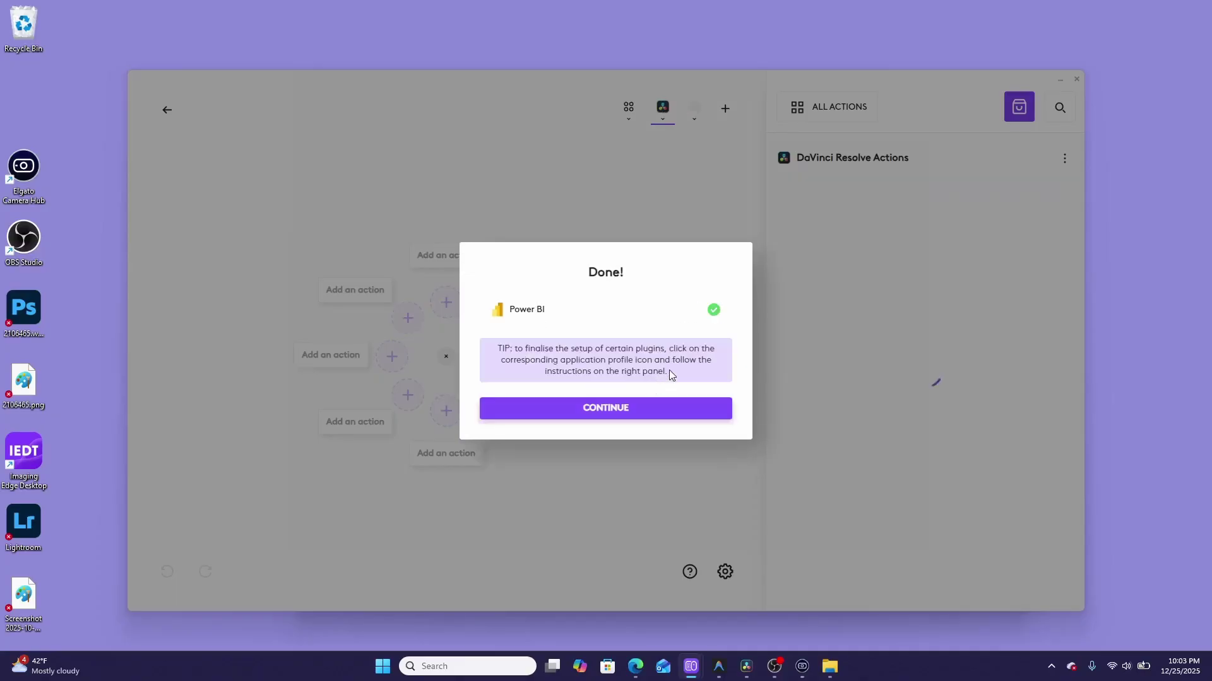
pyautogui.click(626, 410)
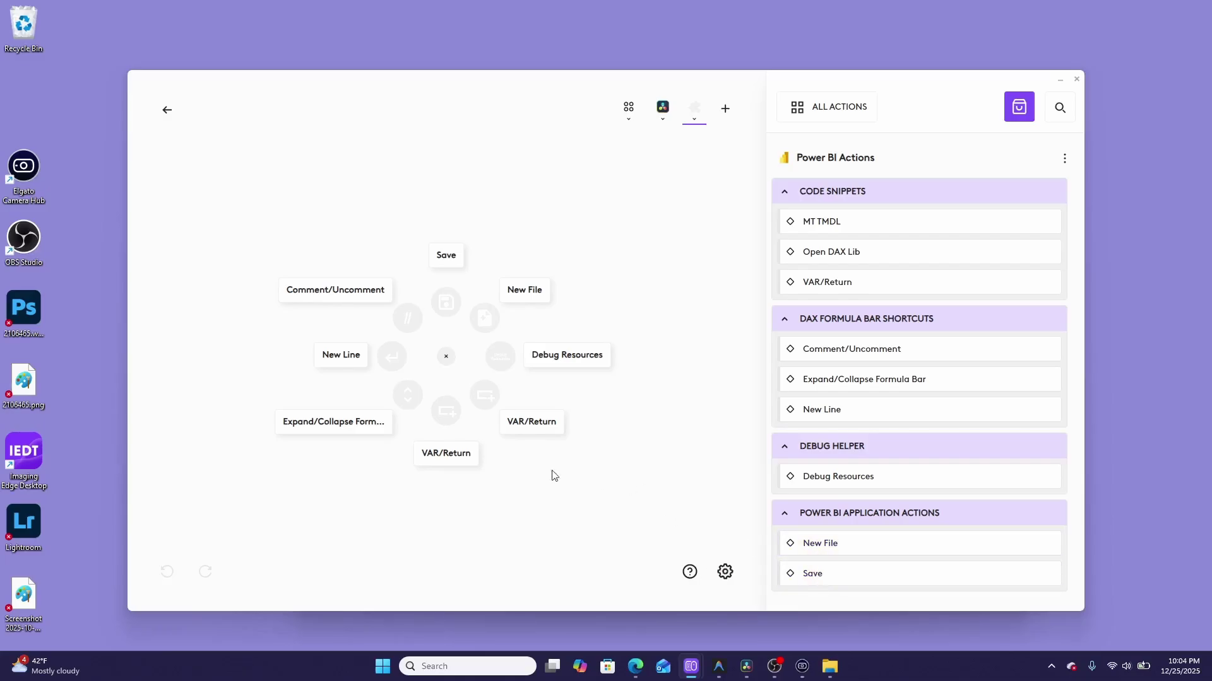
# Step: Delete the extra VAR/Return and Debug Resources, then fill the slots with MT TMDL and Open DAX Lib
pyautogui.click(564, 411)
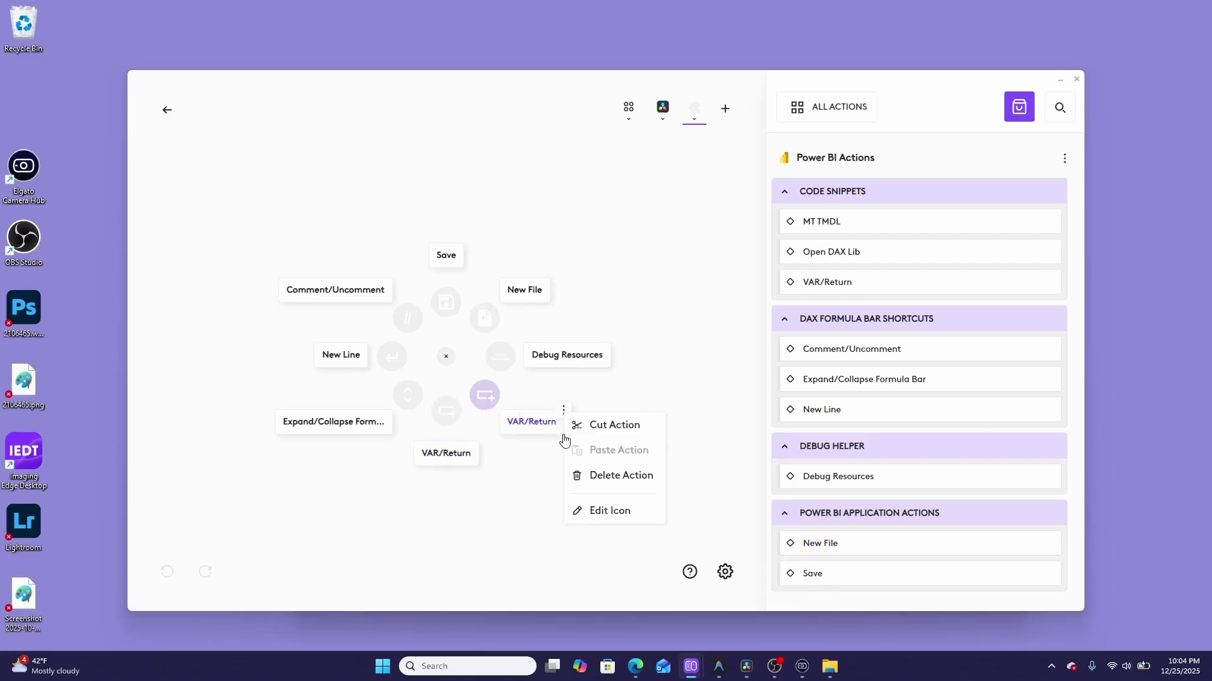
pyautogui.click(619, 474)
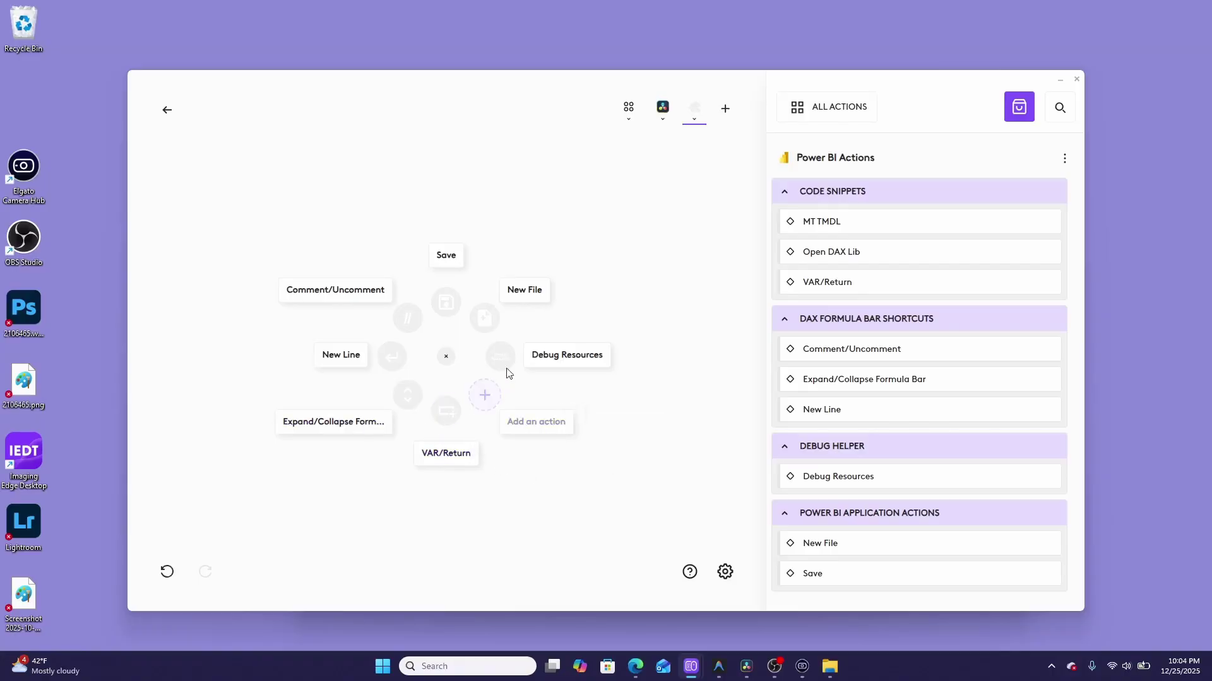
pyautogui.click(610, 344)
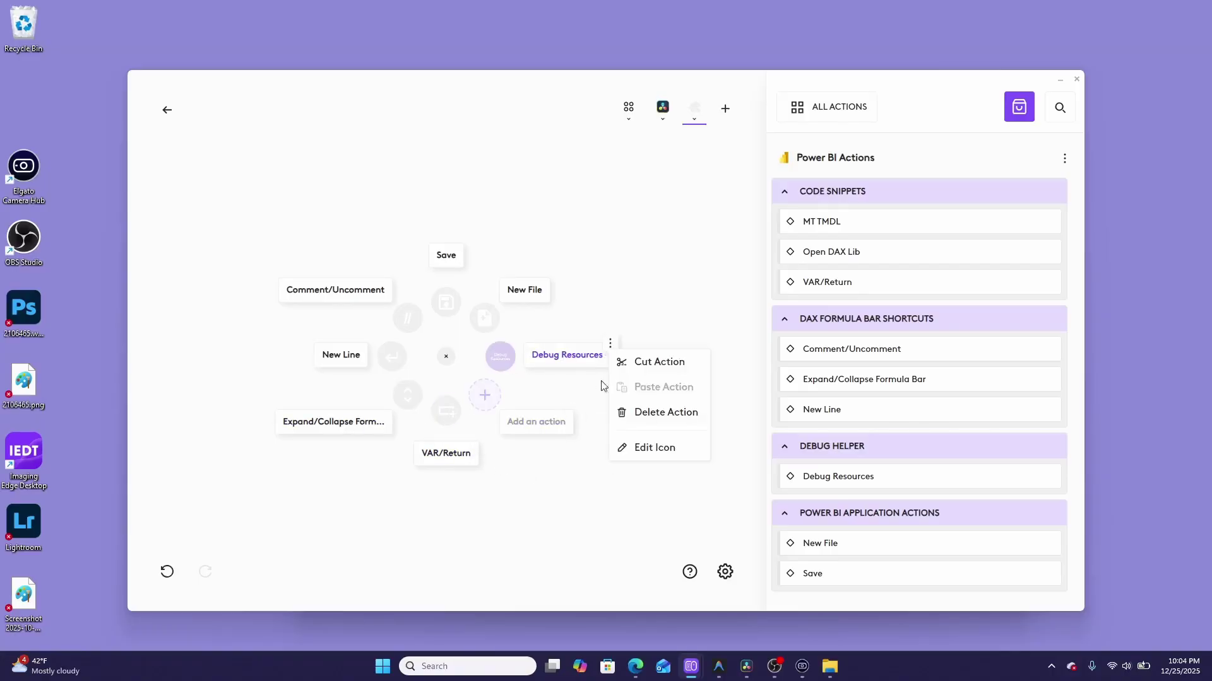
pyautogui.click(643, 414)
pyautogui.moveTo(831, 223); pyautogui.dragTo(498, 401)
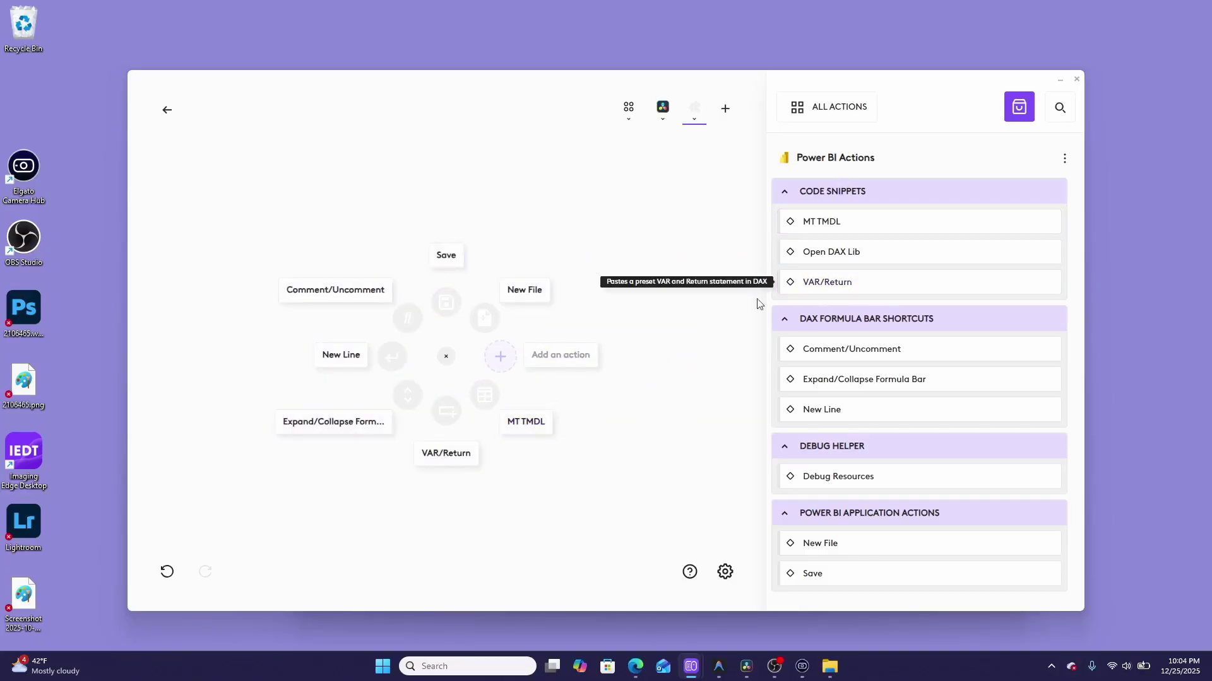
pyautogui.moveTo(855, 257); pyautogui.dragTo(499, 357)
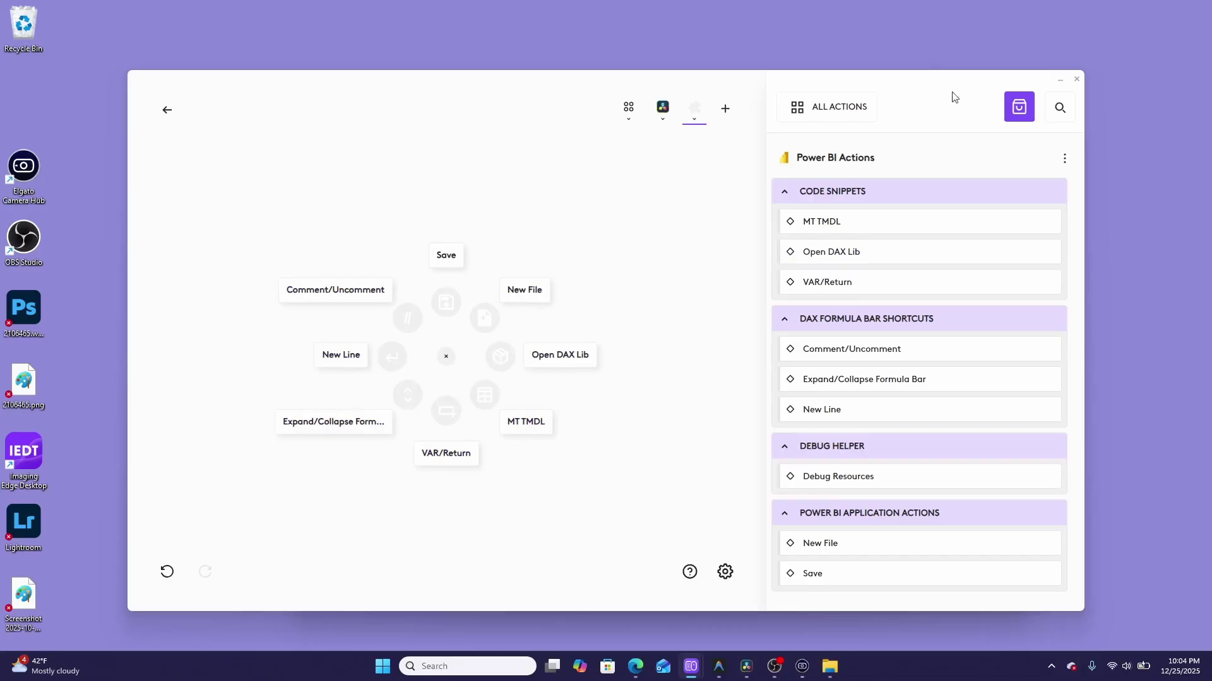
# Step: Close Logi Options+ and File Explorer, then launch Power BI Desktop from Windows search
pyautogui.click(1079, 82)
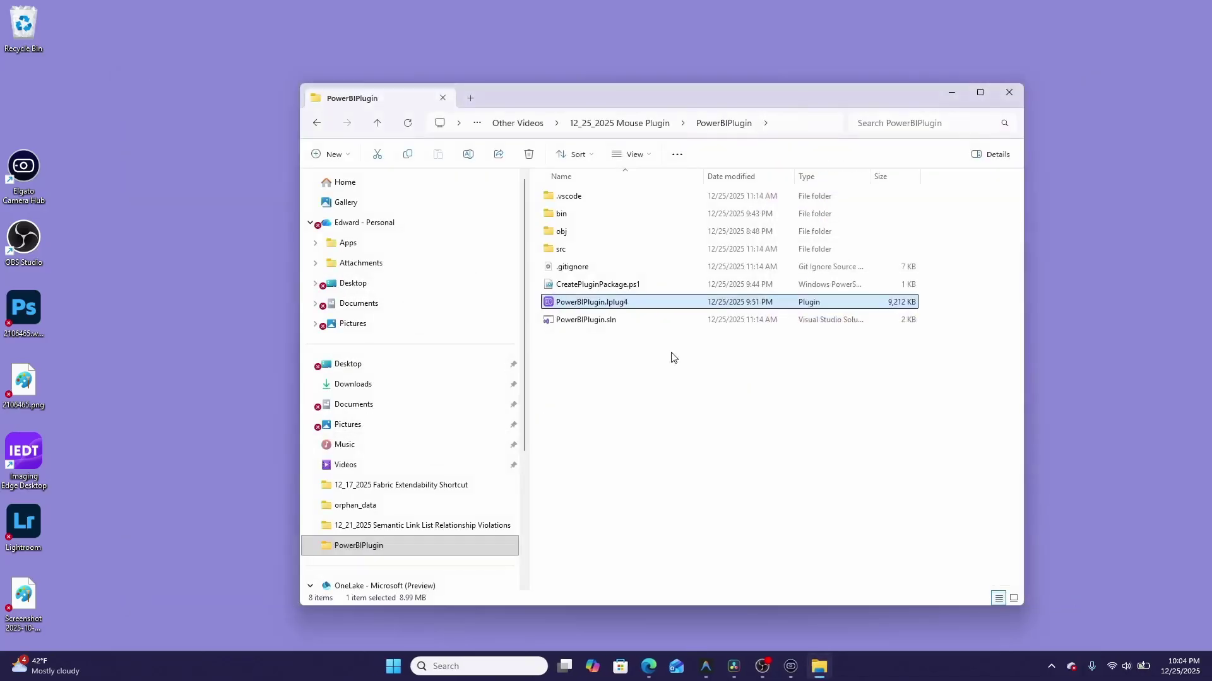
pyautogui.click(1014, 96)
pyautogui.click(395, 671)
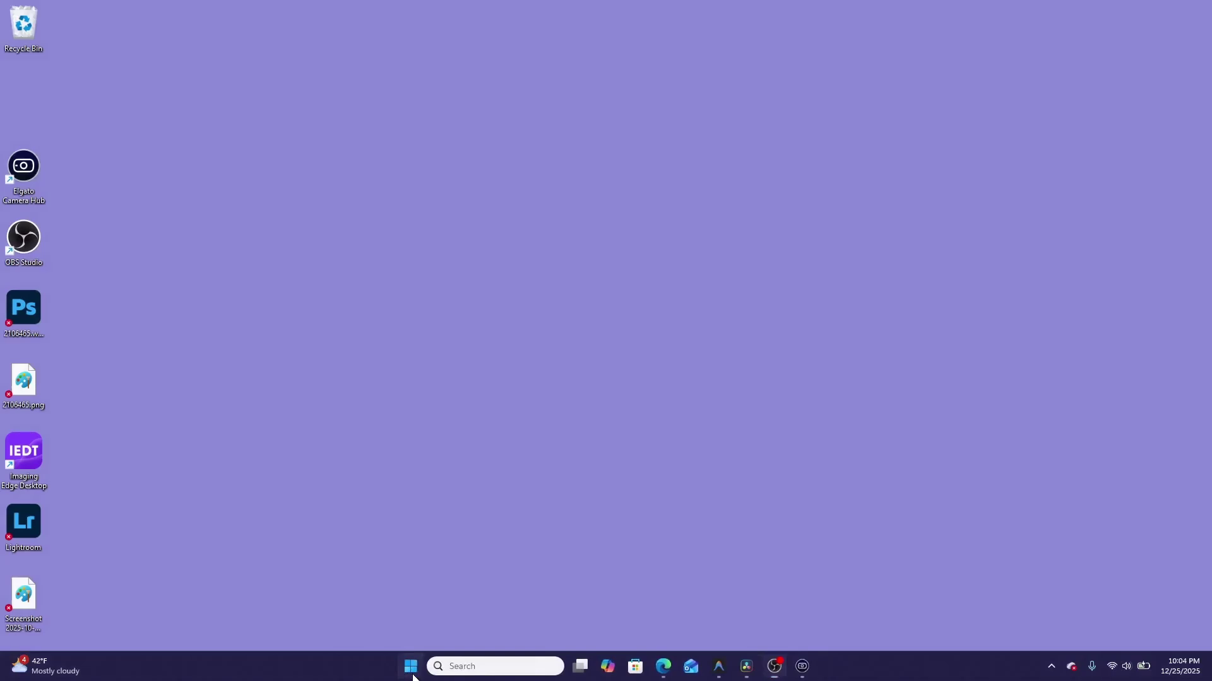
pyautogui.write('p')
pyautogui.press('Return')
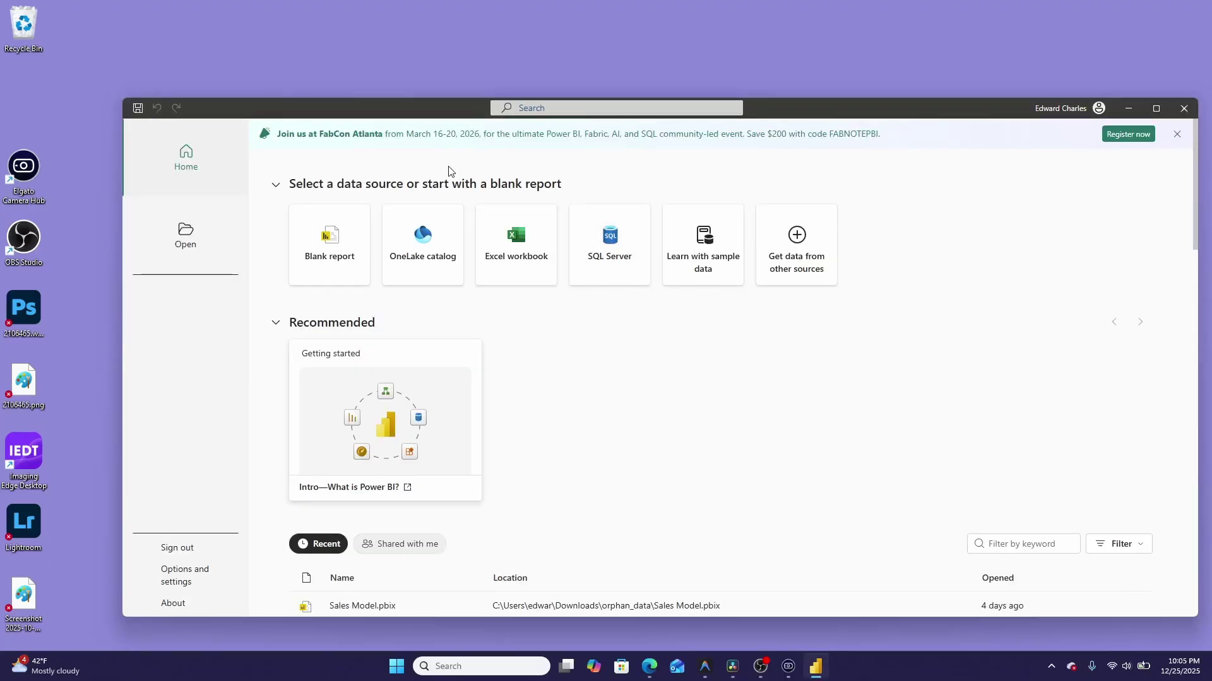
pyautogui.middleClick(448, 168)
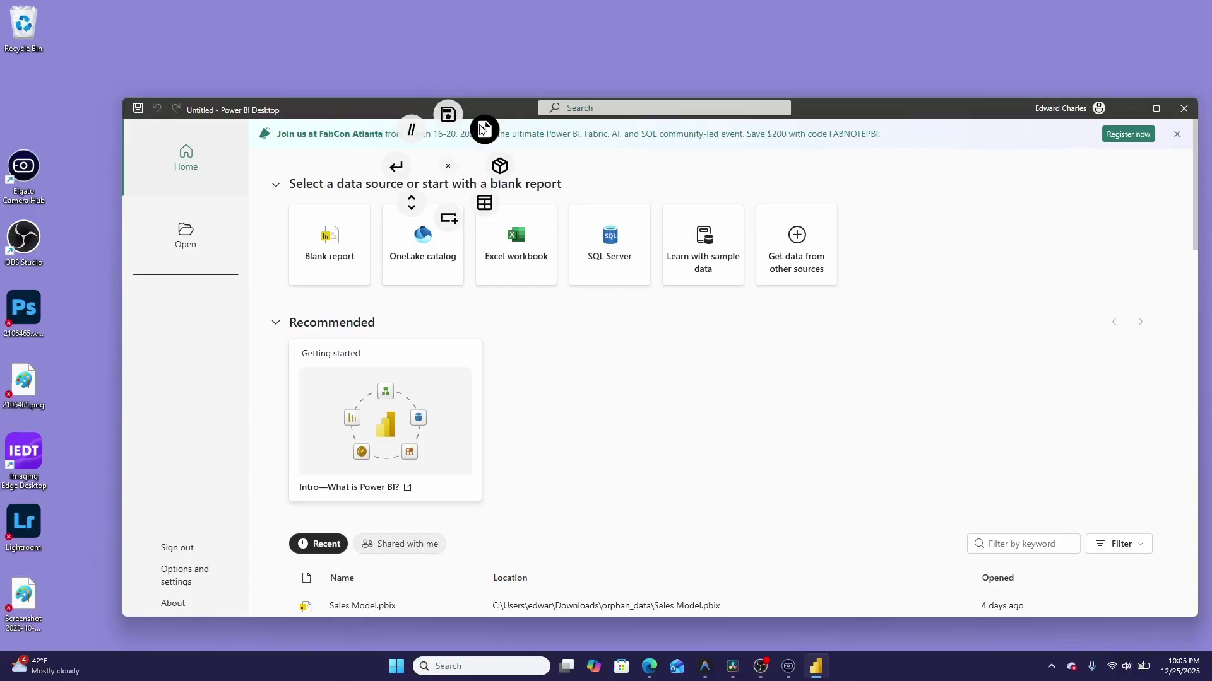
# Step: Choose New File from the actions ring and create a Blank report
pyautogui.click(487, 133)
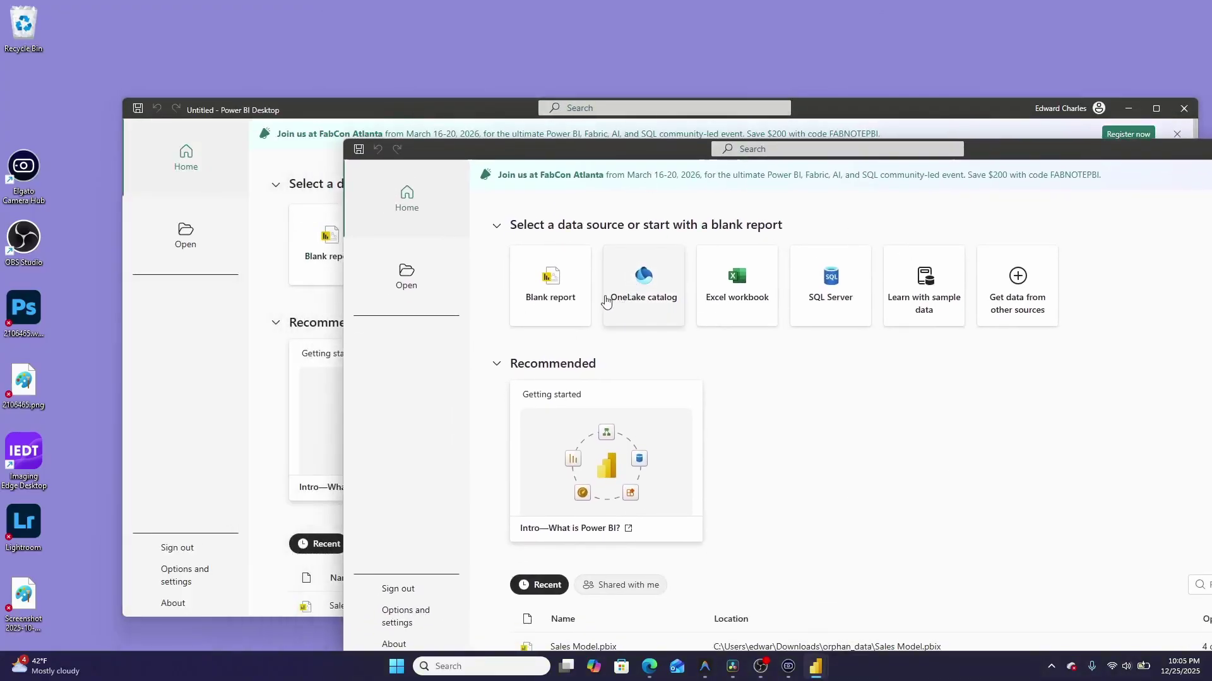
pyautogui.click(550, 289)
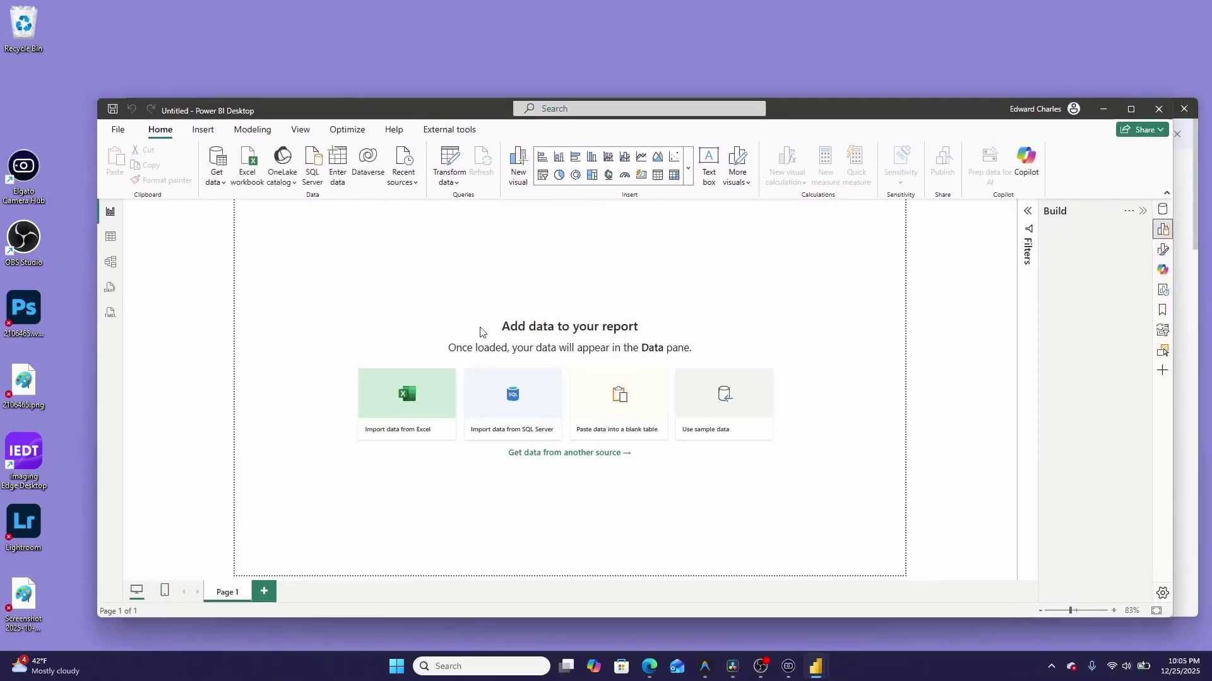
pyautogui.middleClick(402, 265)
# Step: Save the report as video_demo using the ring's Save action
pyautogui.click(402, 213)
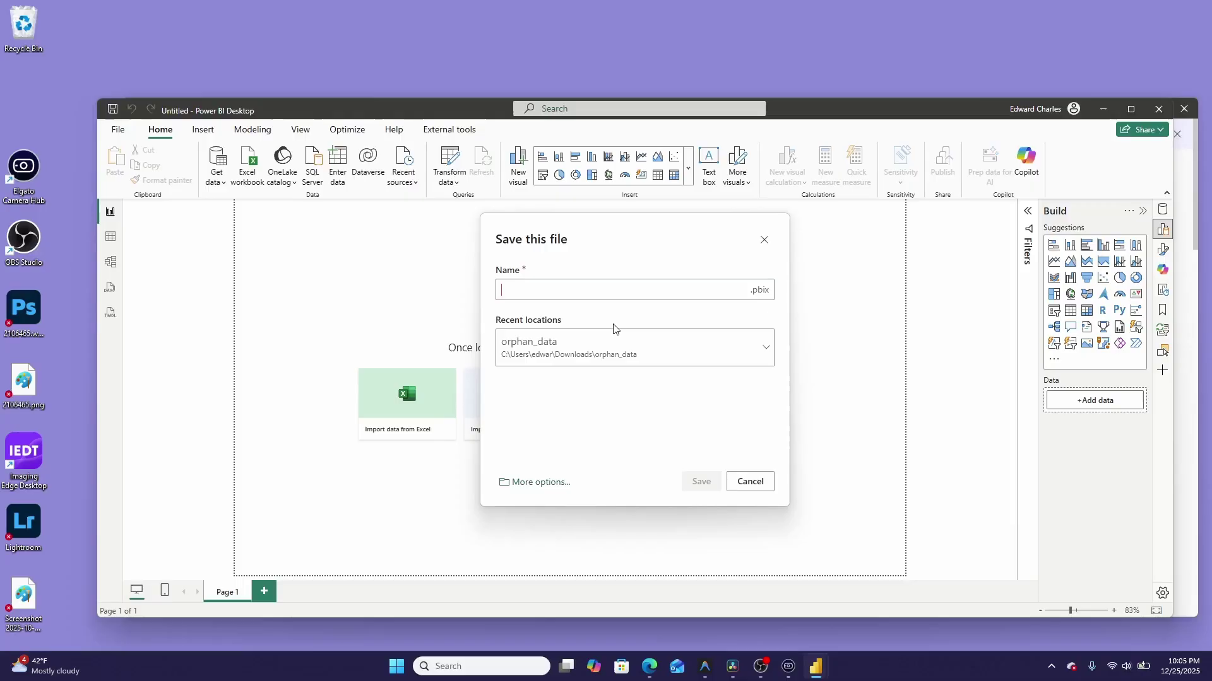
pyautogui.write('video_demo')
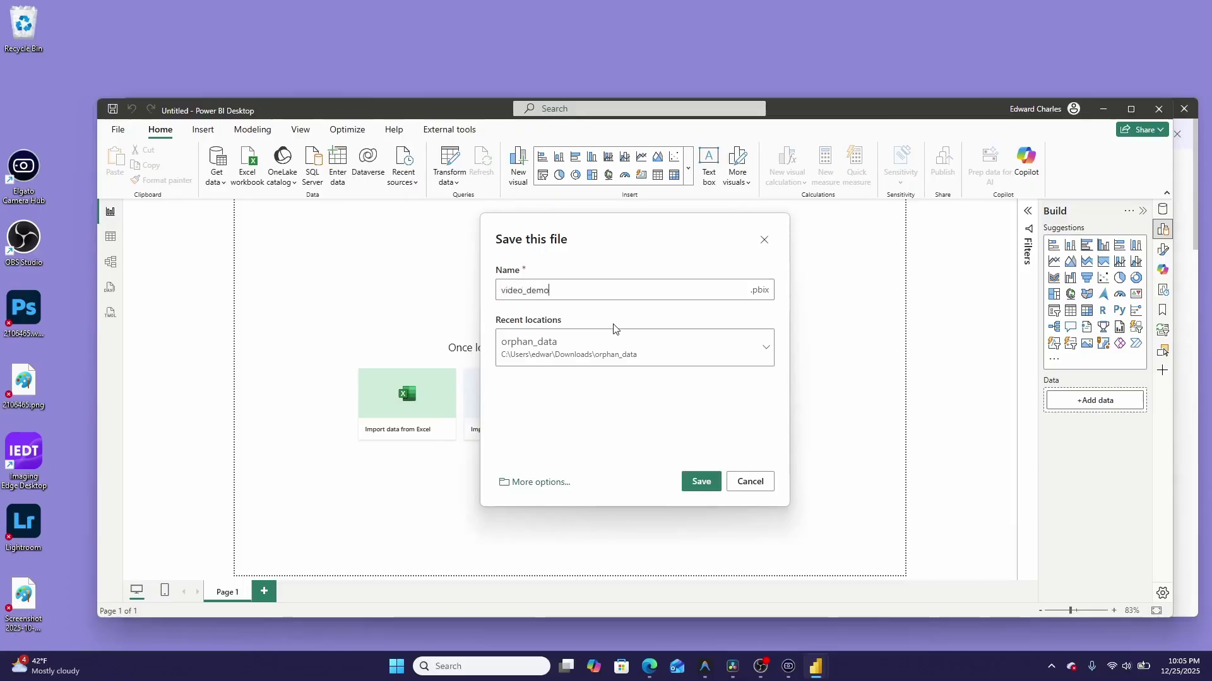
pyautogui.press('Return')
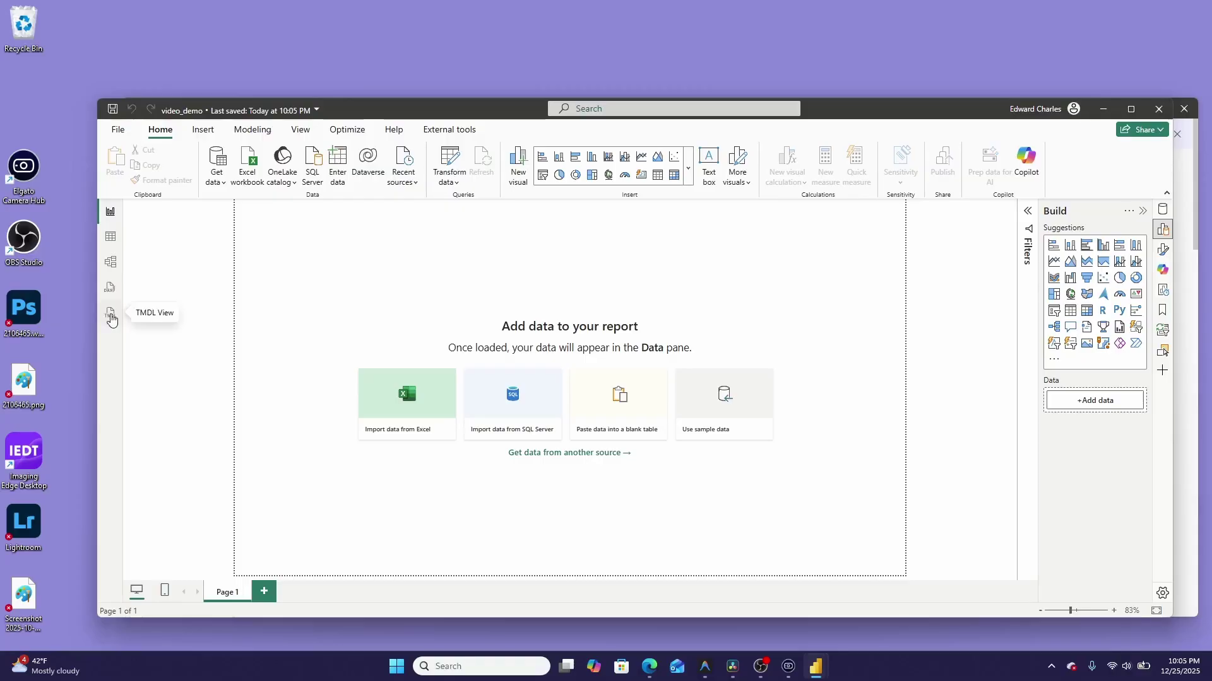
# Step: In TMDL View, insert and apply the MT TMDL script, then return to Report view
pyautogui.click(111, 320)
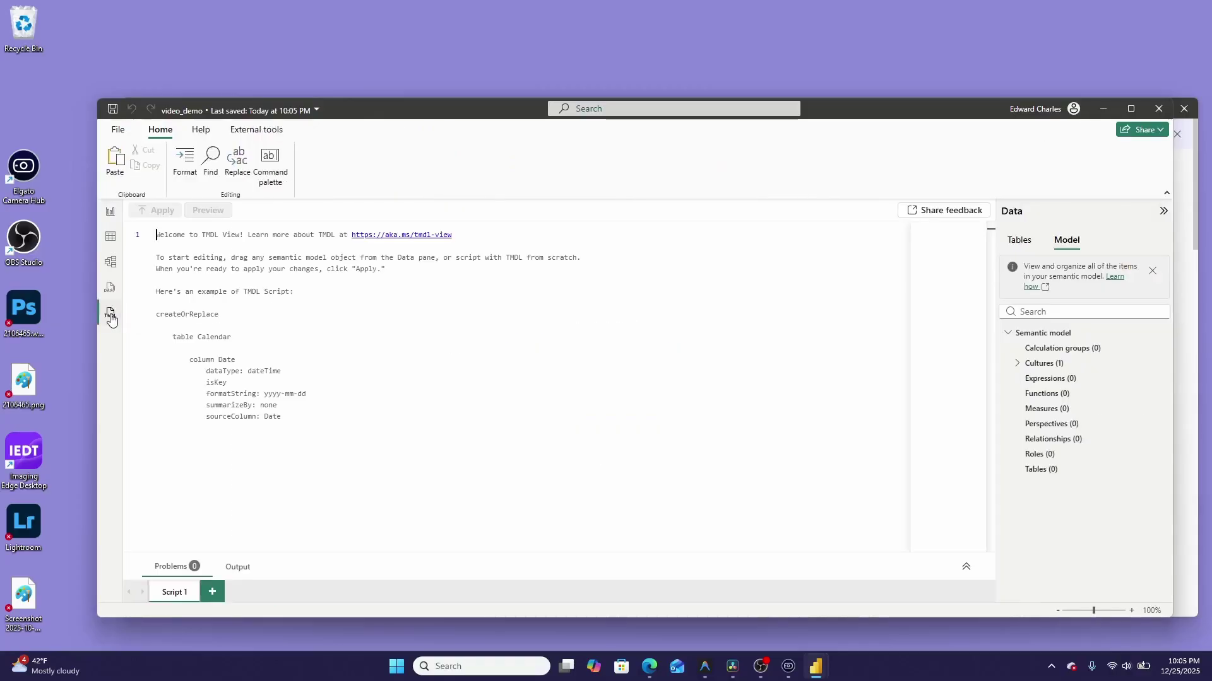
pyautogui.rightClick(194, 247)
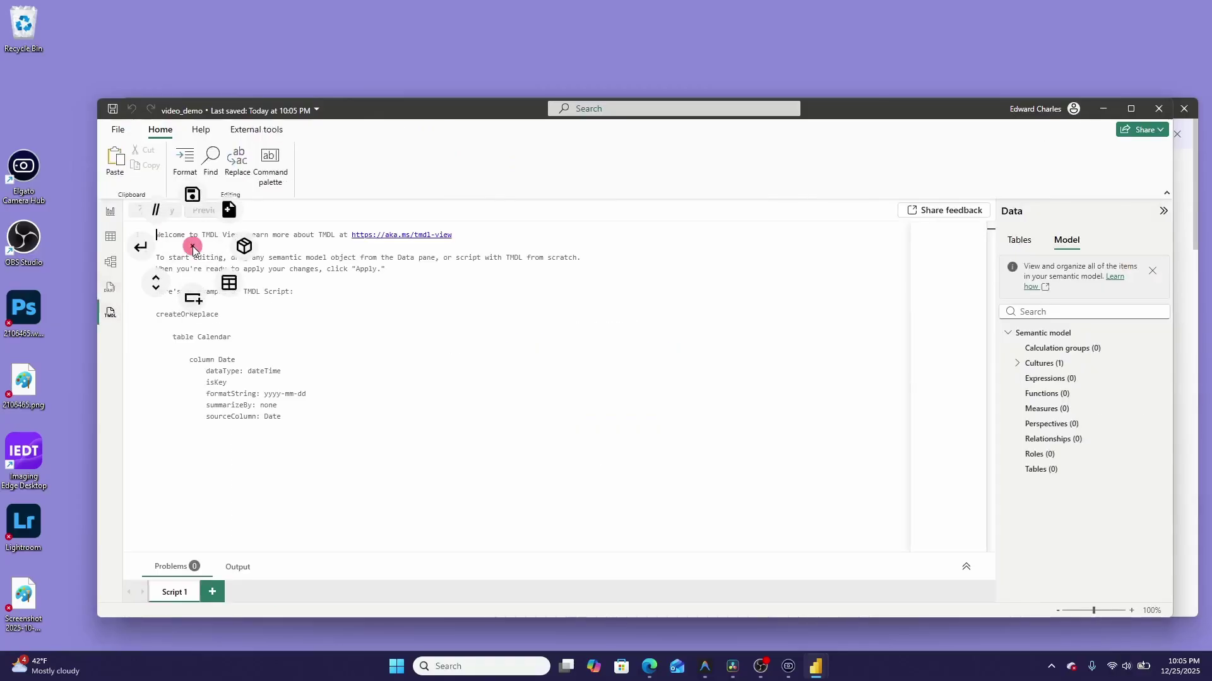
pyautogui.click(229, 283)
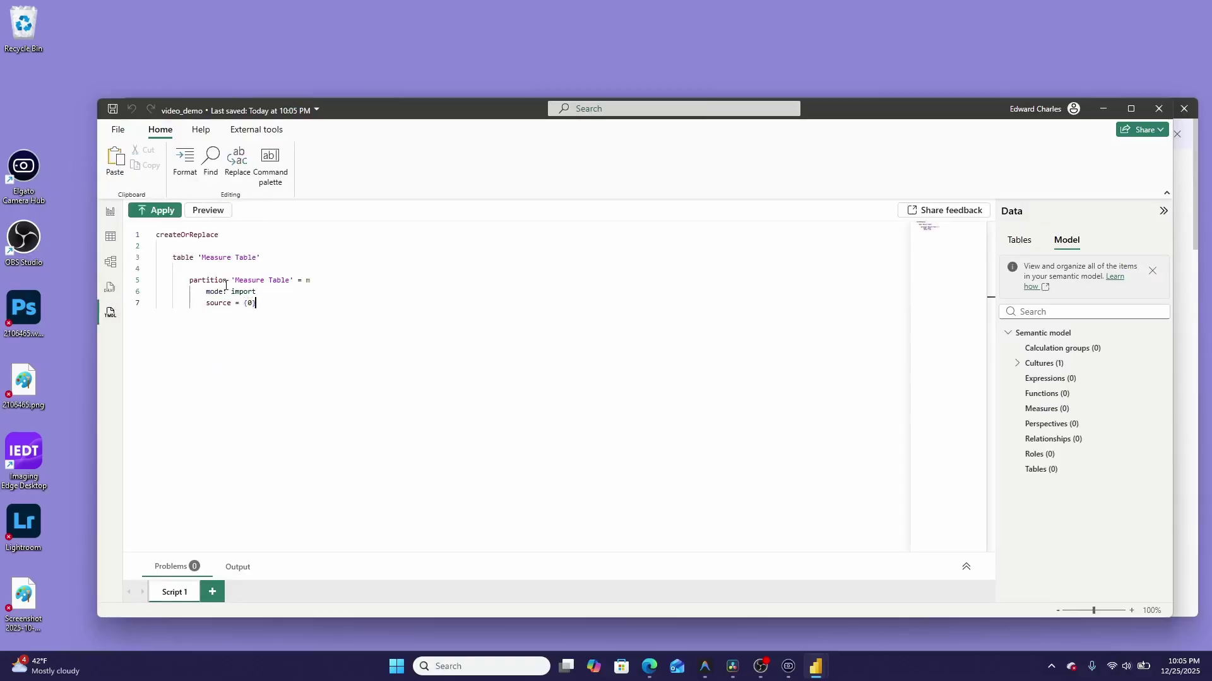
pyautogui.click(158, 215)
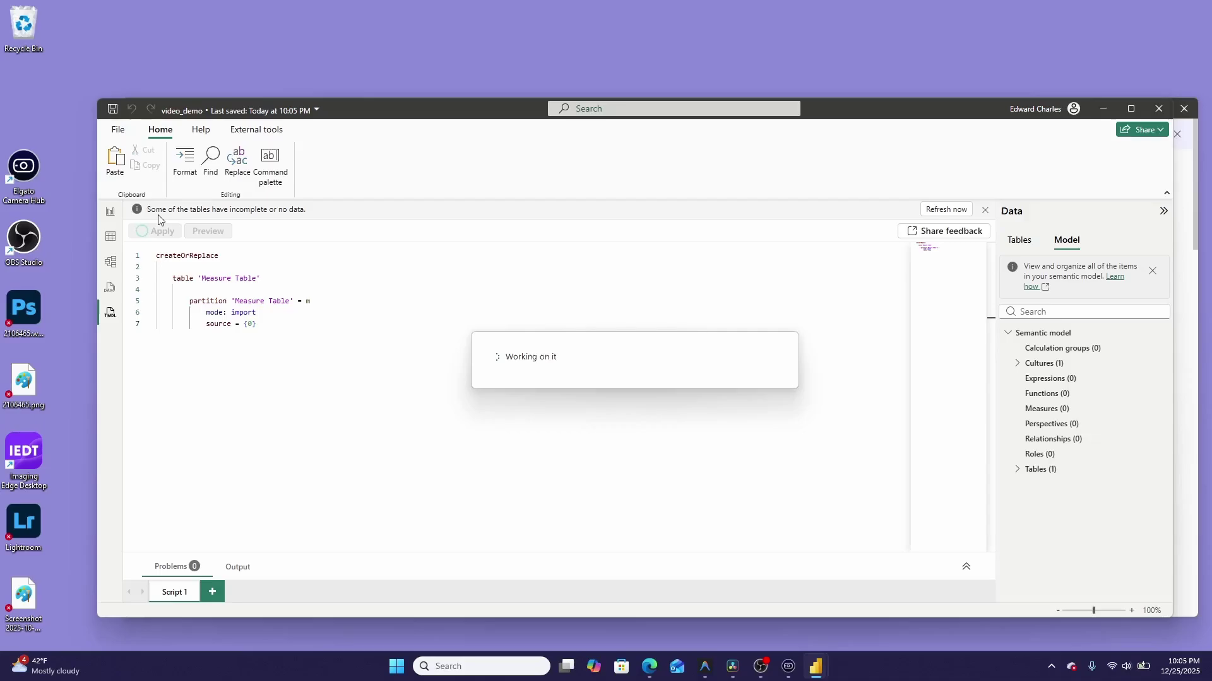
pyautogui.click(110, 215)
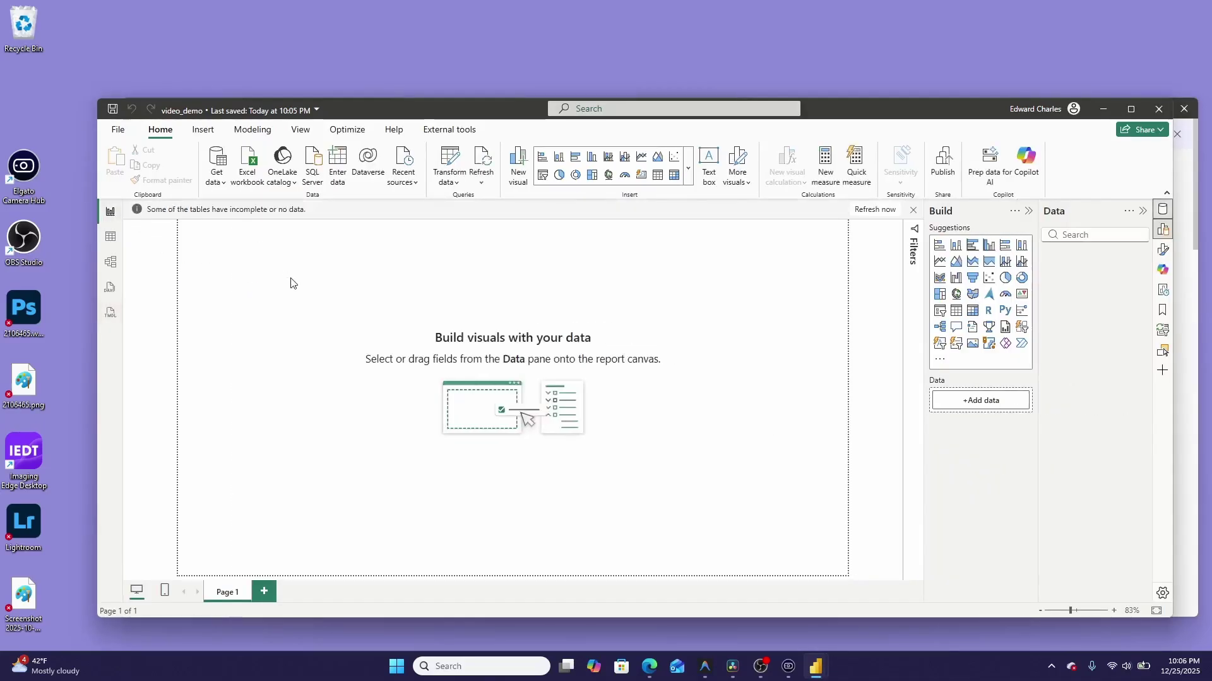
# Step: Create a new measure in Measure Table and expand its formula bar using the actions ring
pyautogui.click(824, 166)
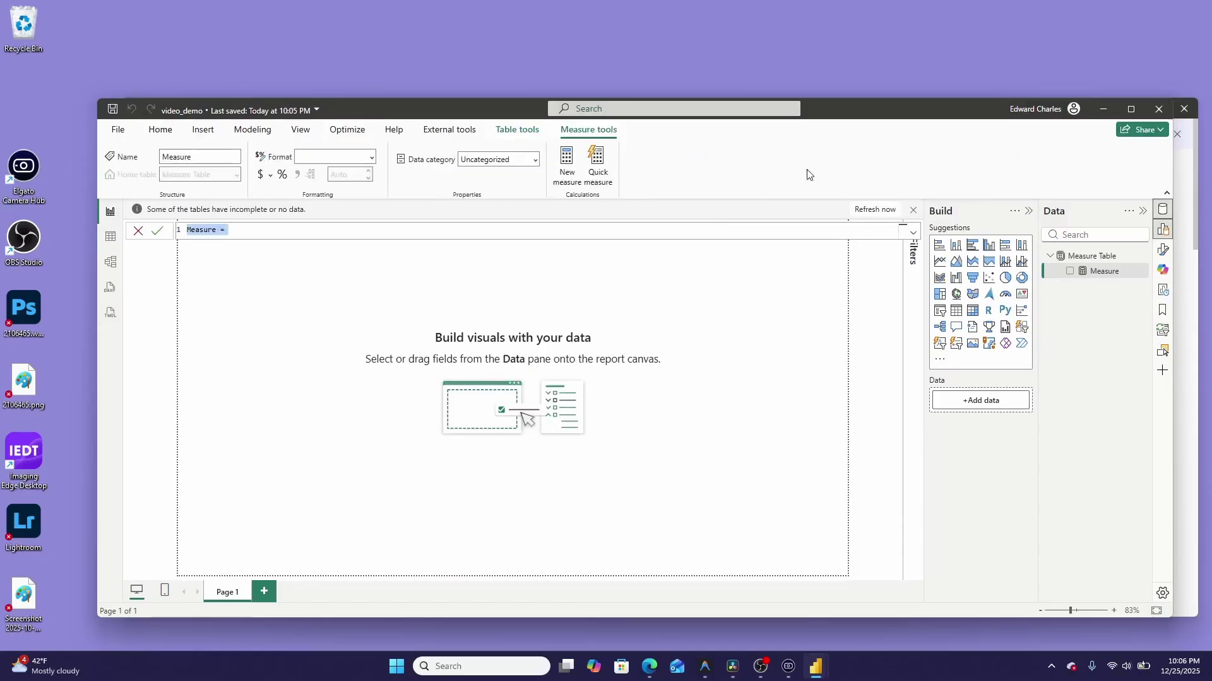
pyautogui.click(327, 231)
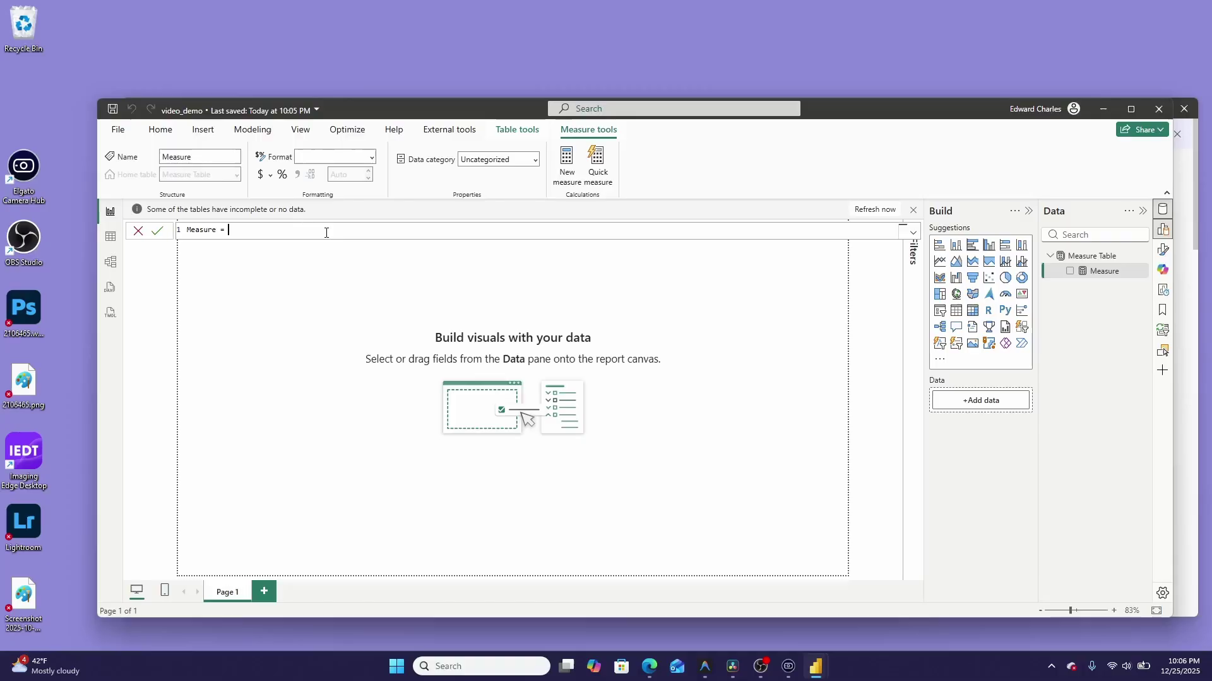
pyautogui.middleClick(323, 233)
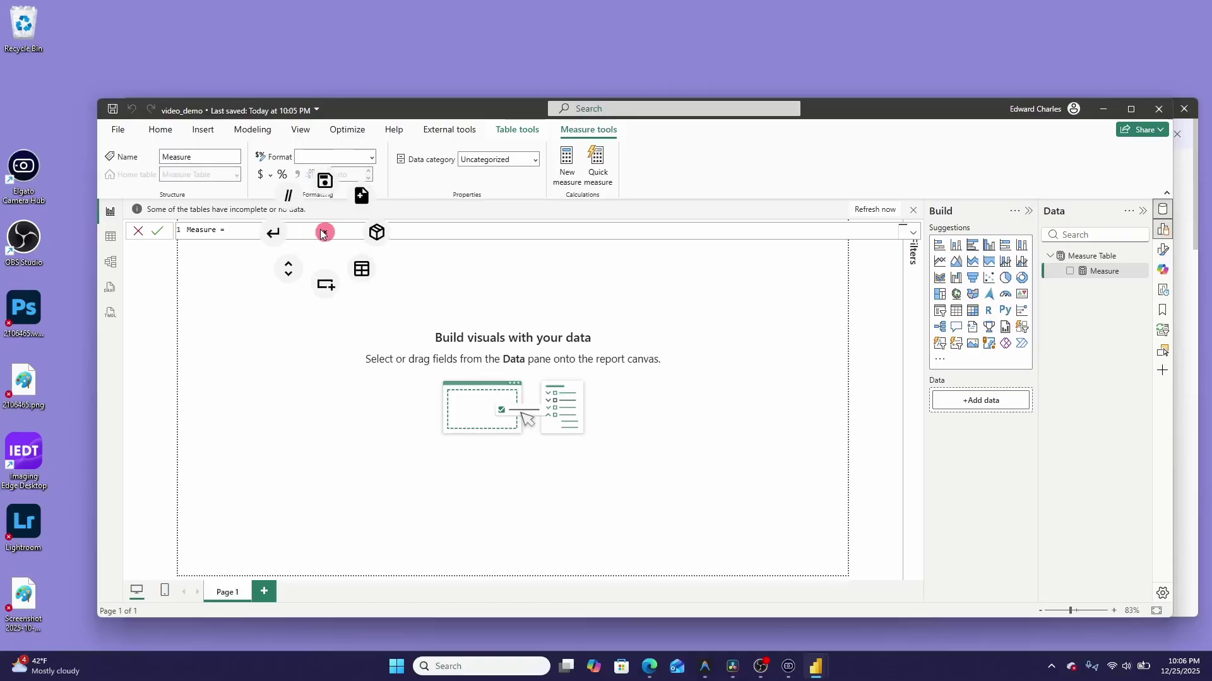
pyautogui.click(288, 270)
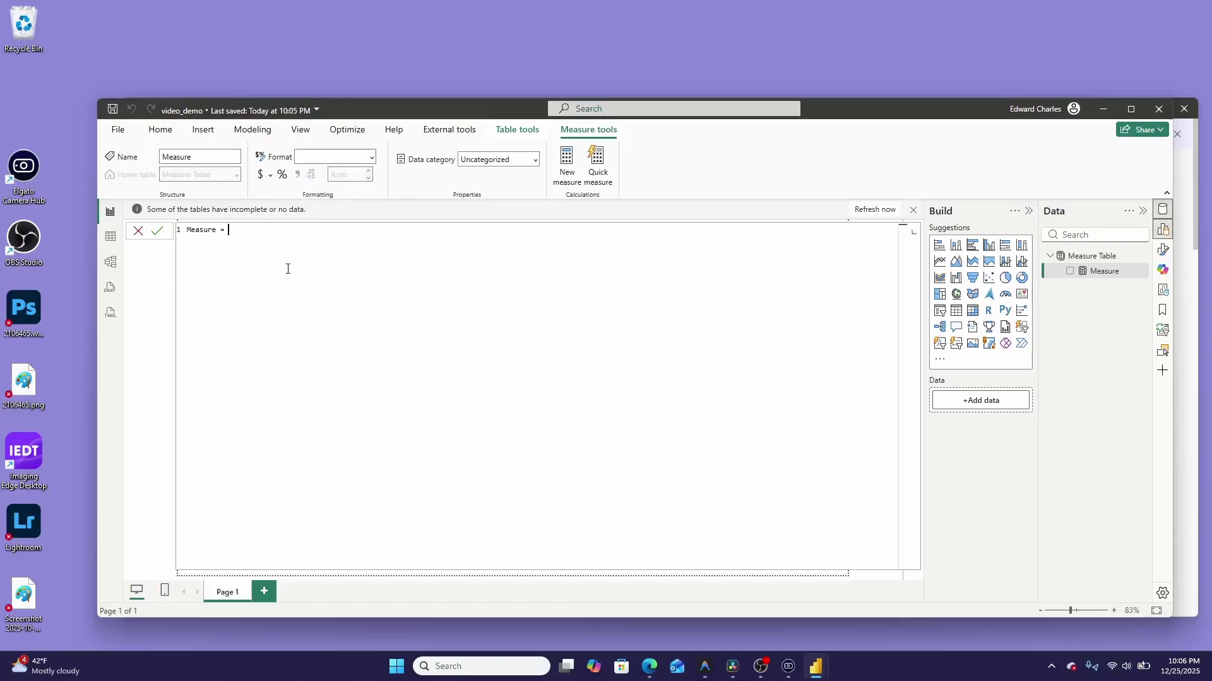
# Step: Add two blank lines after 'Measure =' with the ring's New Line action
pyautogui.middleClick(321, 259)
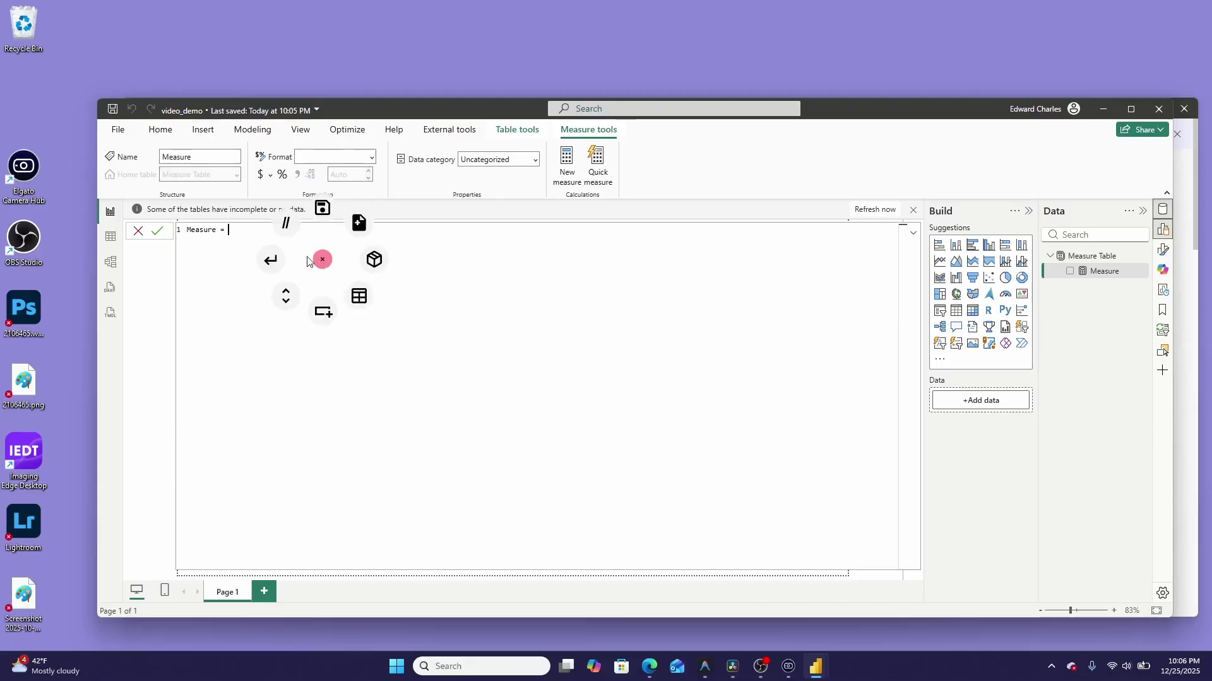
pyautogui.click(276, 263)
pyautogui.middleClick(274, 260)
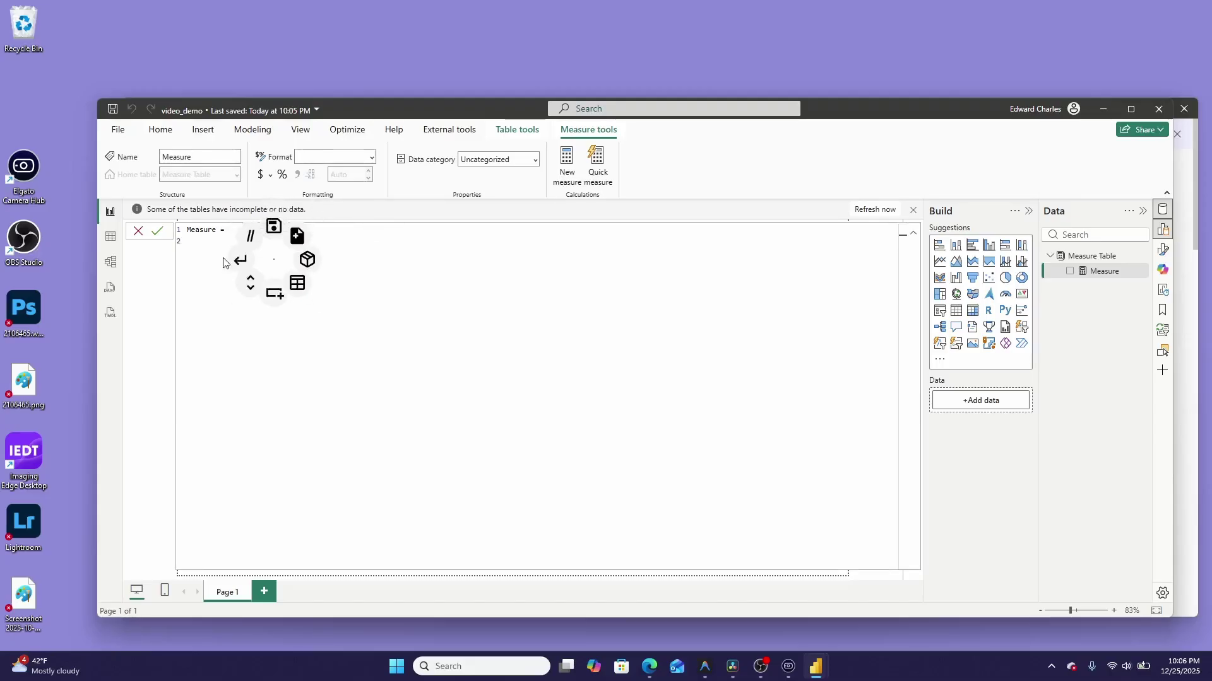
pyautogui.click(239, 261)
pyautogui.middleClick(249, 265)
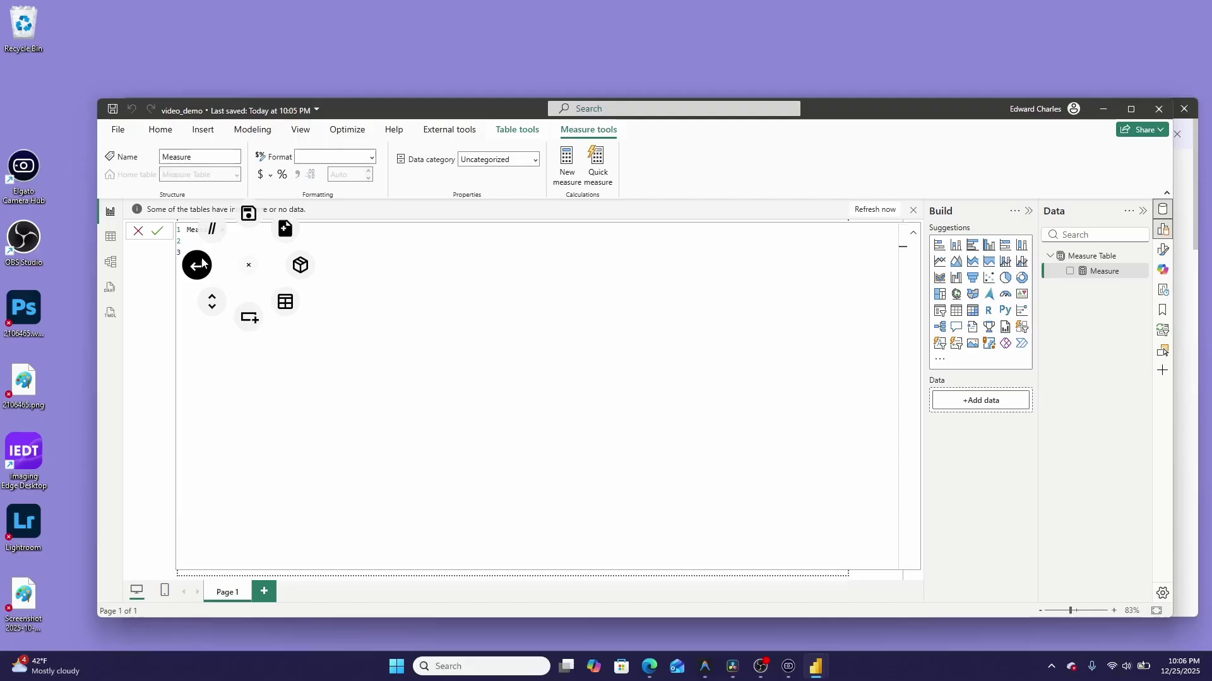
# Step: Insert the VAR/RETURN snippet and comment out its lines 3 to 6
pyautogui.click(250, 319)
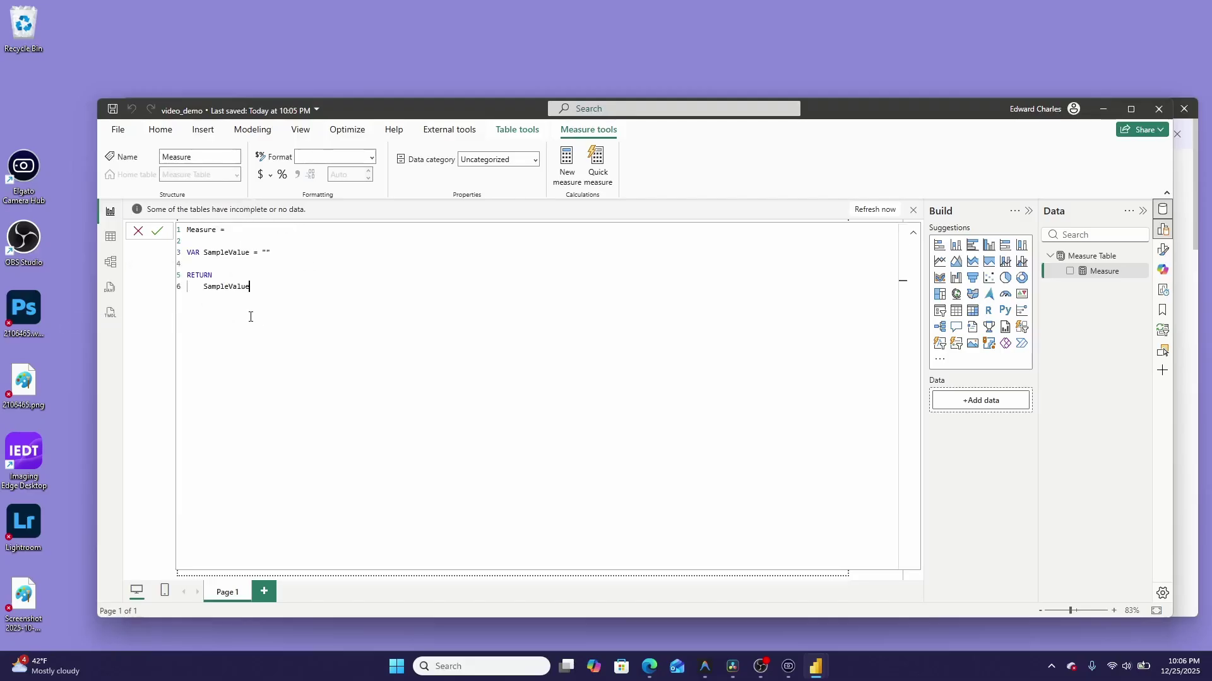
pyautogui.click(285, 253)
pyautogui.moveTo(251, 288); pyautogui.dragTo(189, 259)
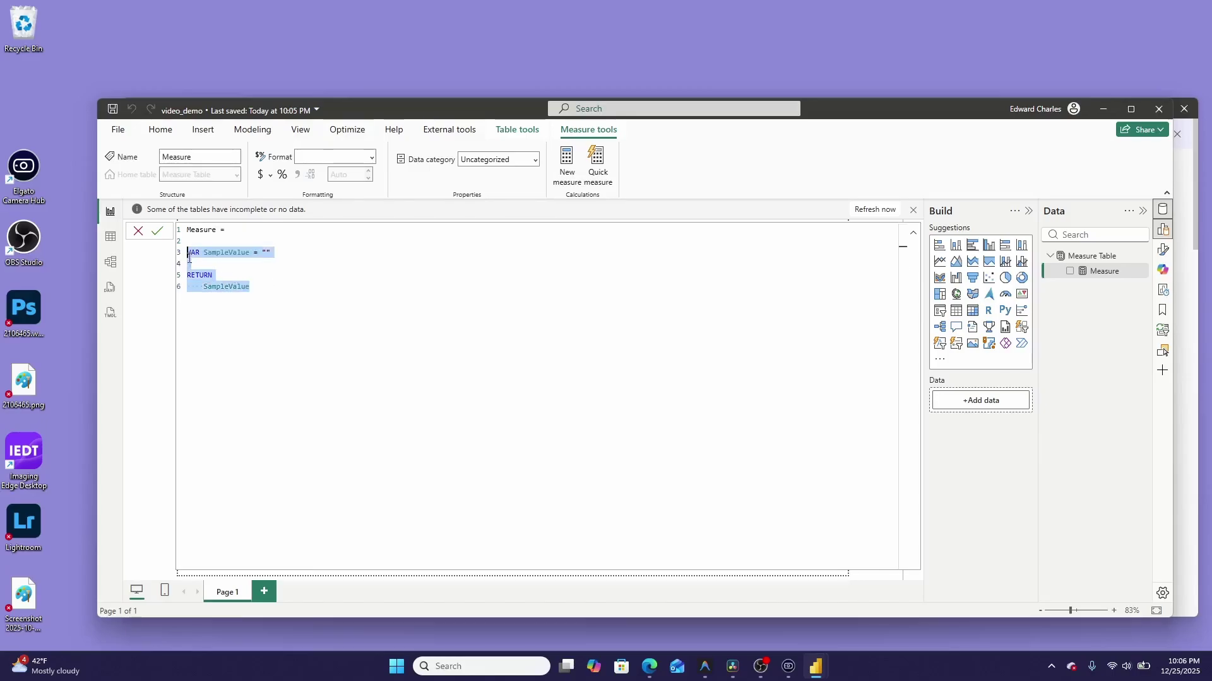
pyautogui.click(169, 219)
pyautogui.click(400, 290)
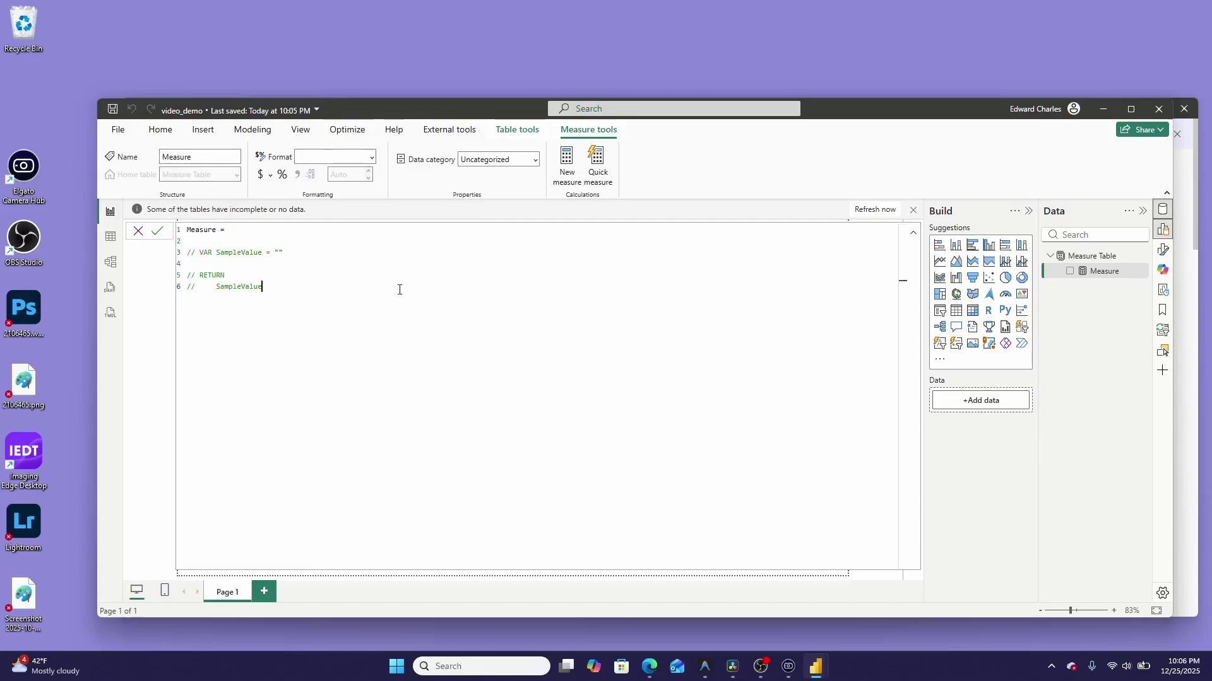
# Step: Make line 1 return "Hello World" and commit the measure
pyautogui.click(293, 230)
pyautogui.write('World')
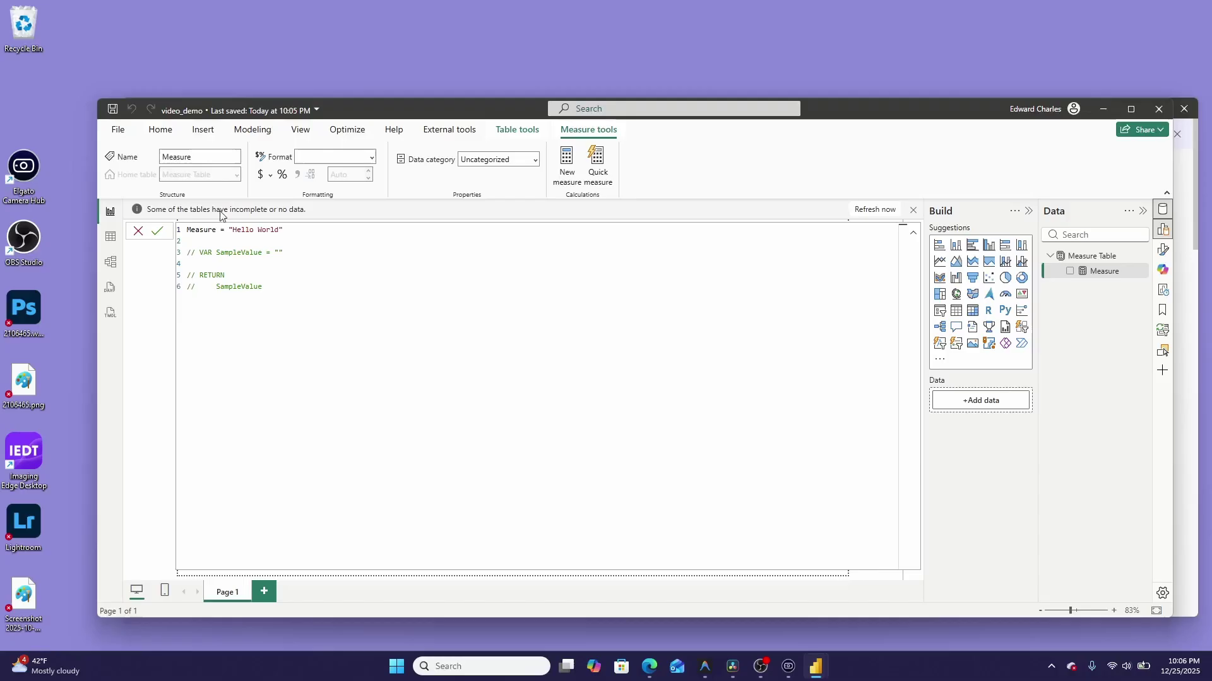
pyautogui.click(155, 232)
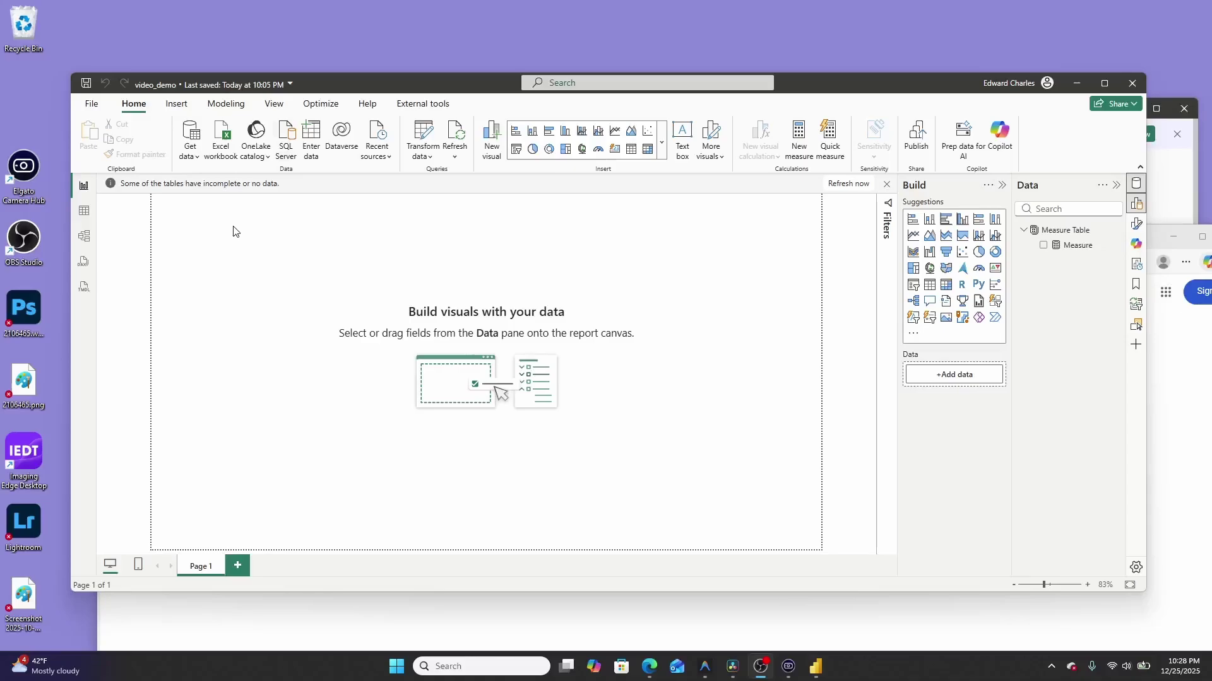
# Step: Launch daxlib.org in the browser via the ring's Open DAX Lib action
pyautogui.middleClick(252, 250)
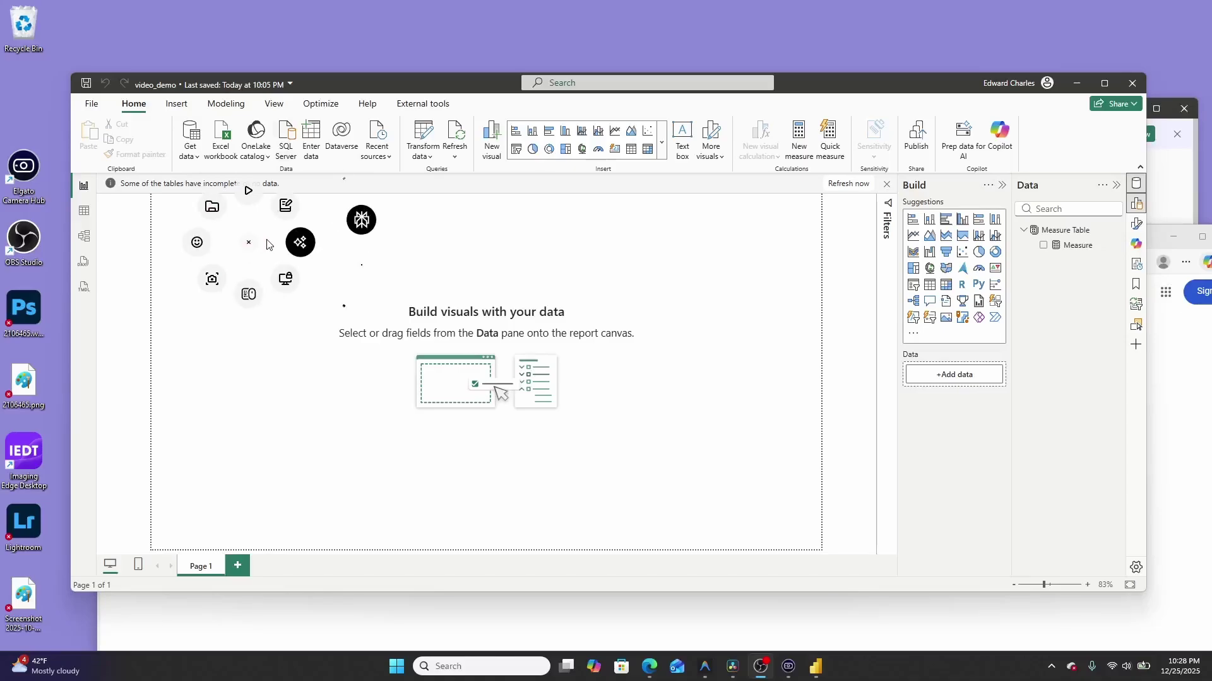
pyautogui.click(270, 401)
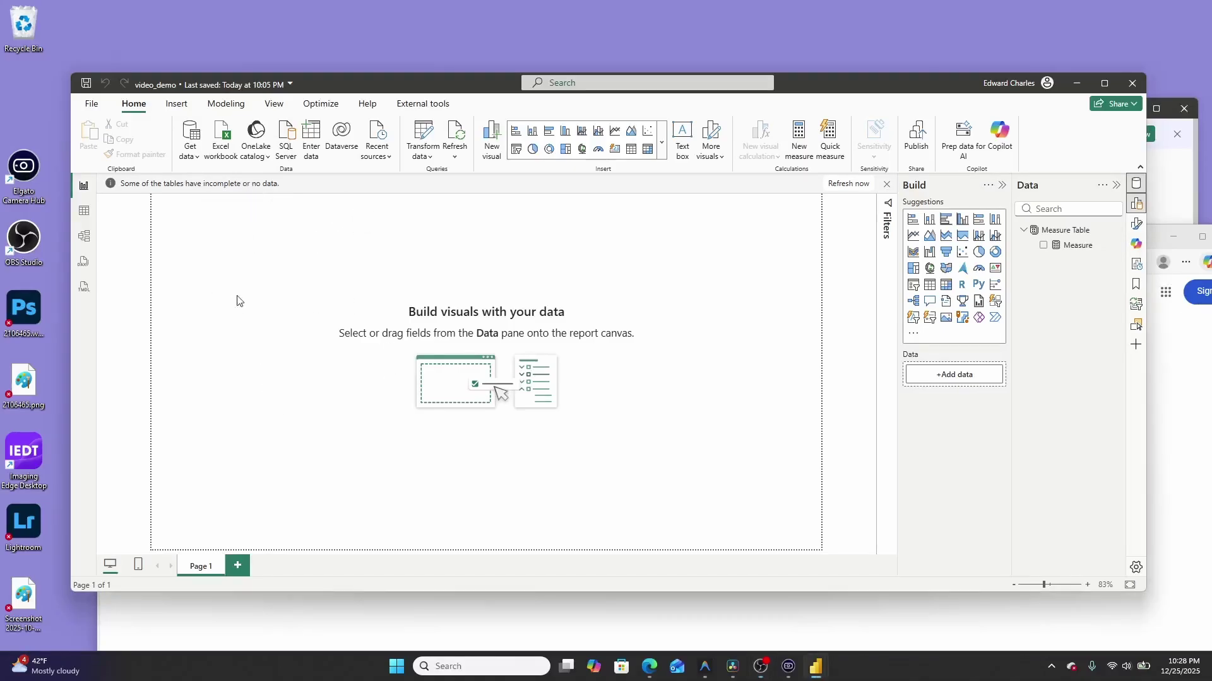
pyautogui.middleClick(206, 251)
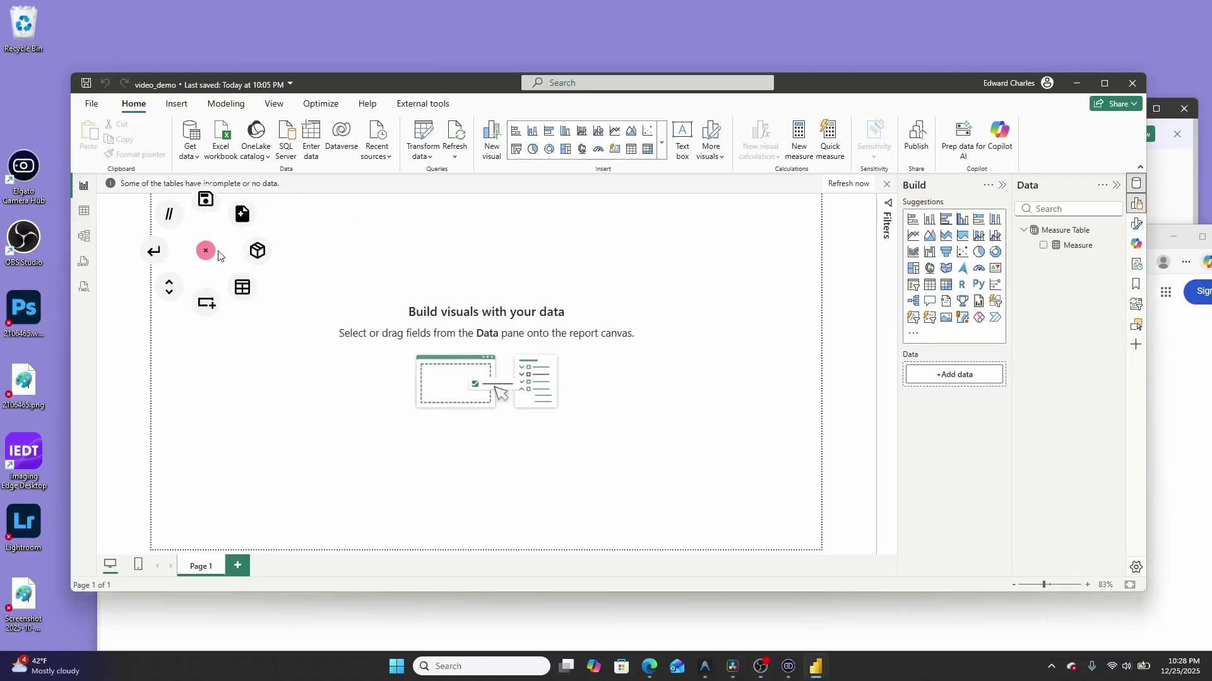
pyautogui.click(257, 252)
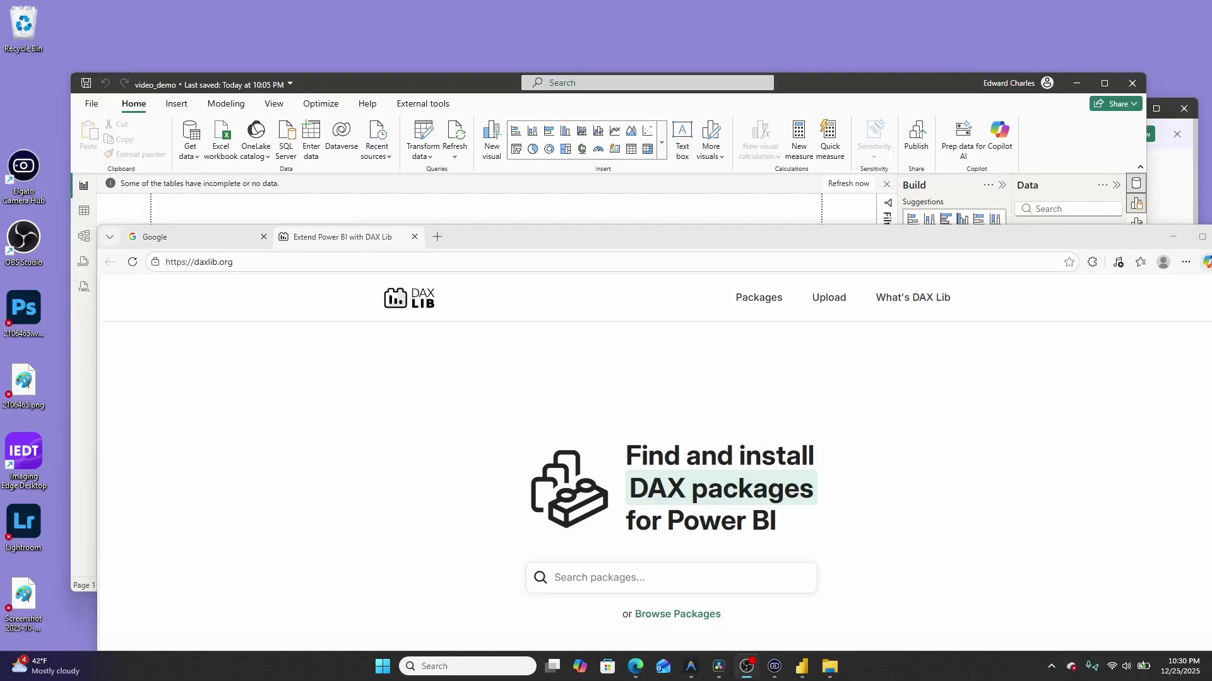
# Step: Bring the Antigravity code editor to the front and maximize it
pyautogui.click(691, 666)
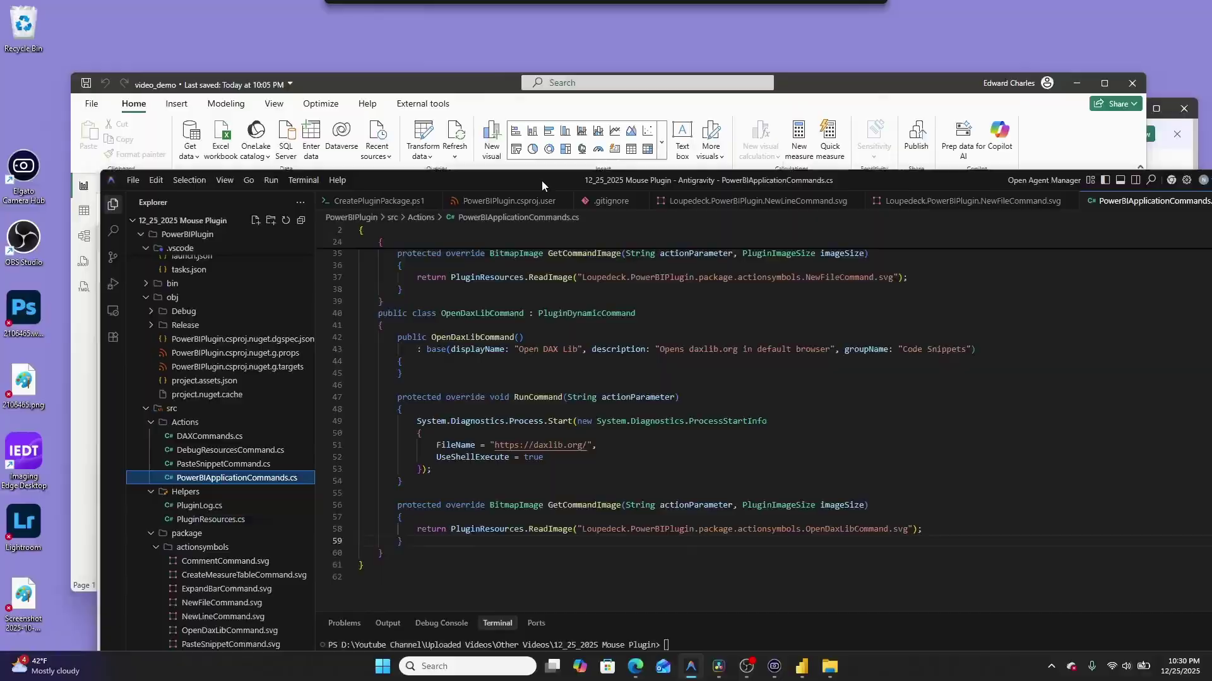
pyautogui.moveTo(541, 181); pyautogui.dragTo(417, 138)
pyautogui.click(1141, 135)
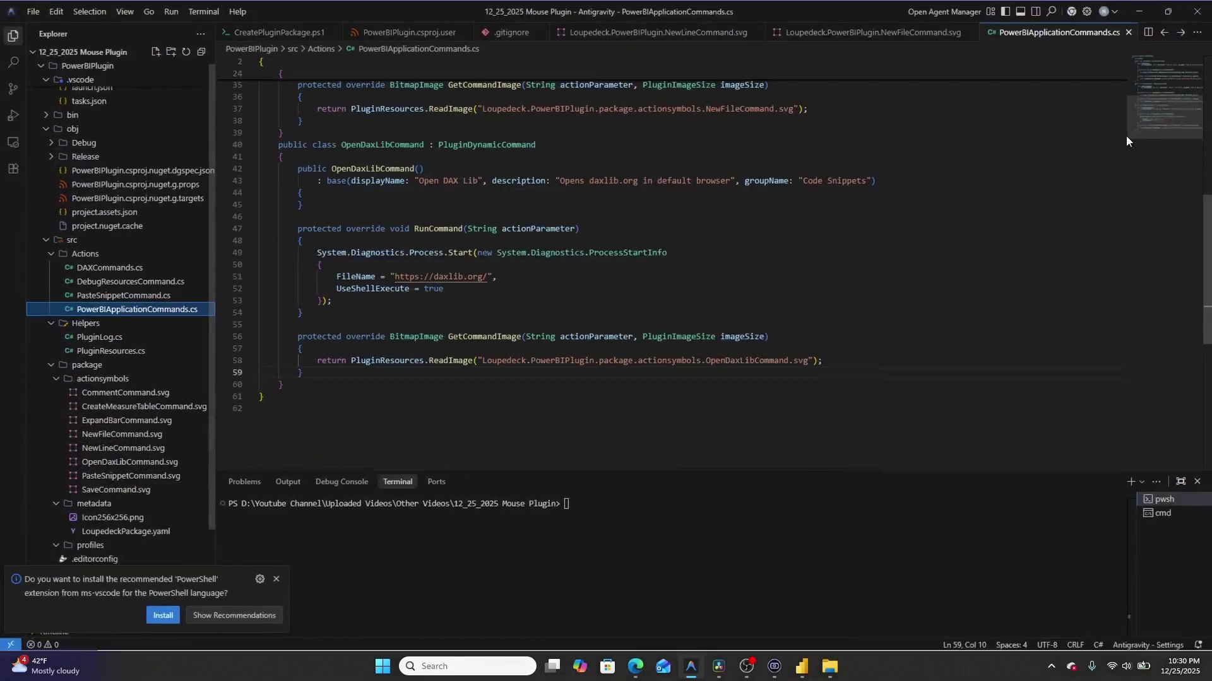
# Step: Review the OpenDaxLibCommand class and the NewFileCommand key code on line 32
pyautogui.click(407, 396)
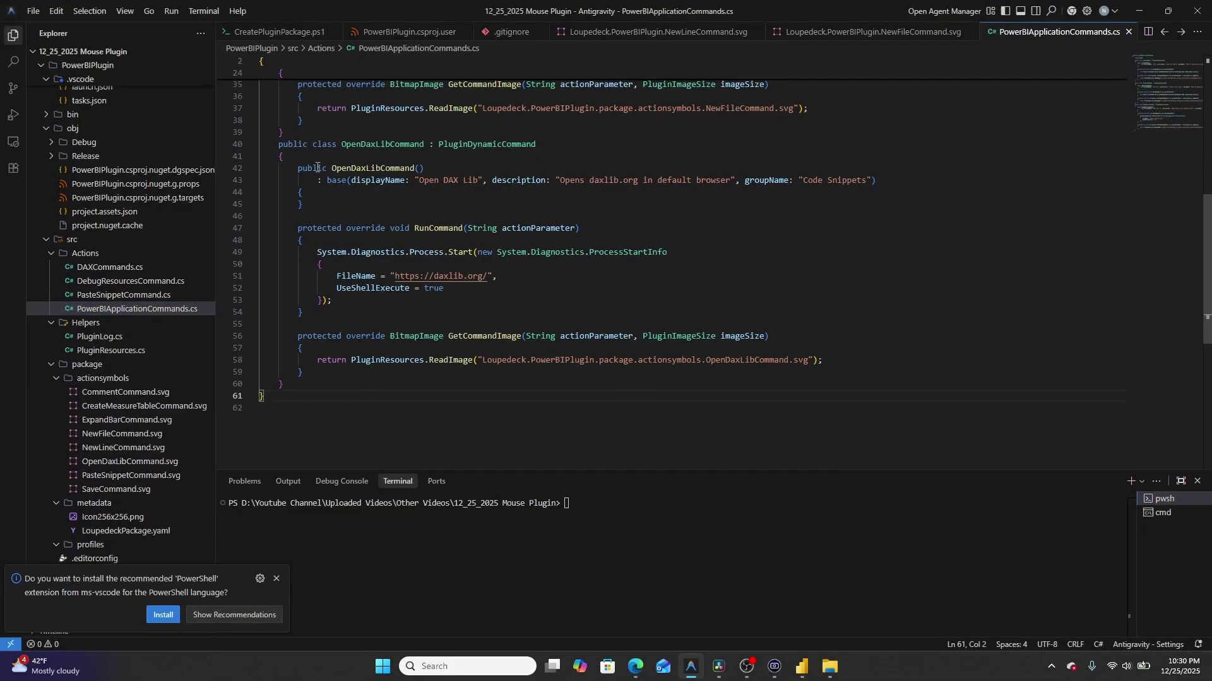
pyautogui.moveTo(278, 144); pyautogui.dragTo(806, 387)
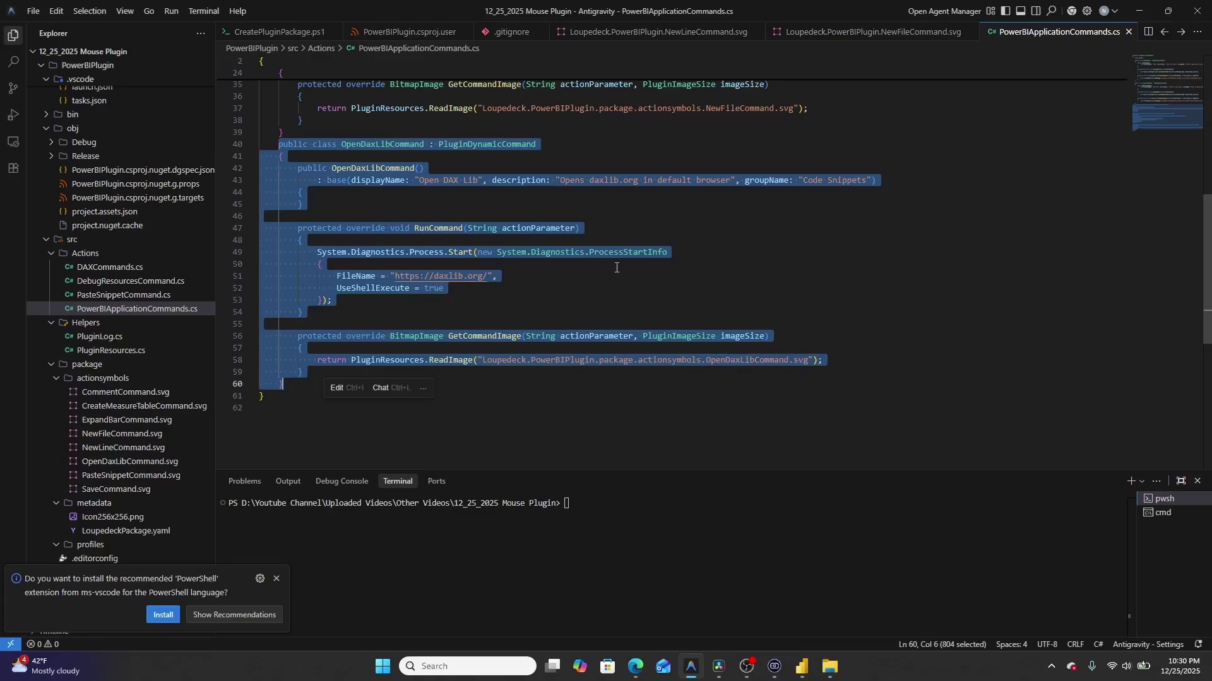
pyautogui.scroll(6, 617, 267)
pyautogui.click(839, 233)
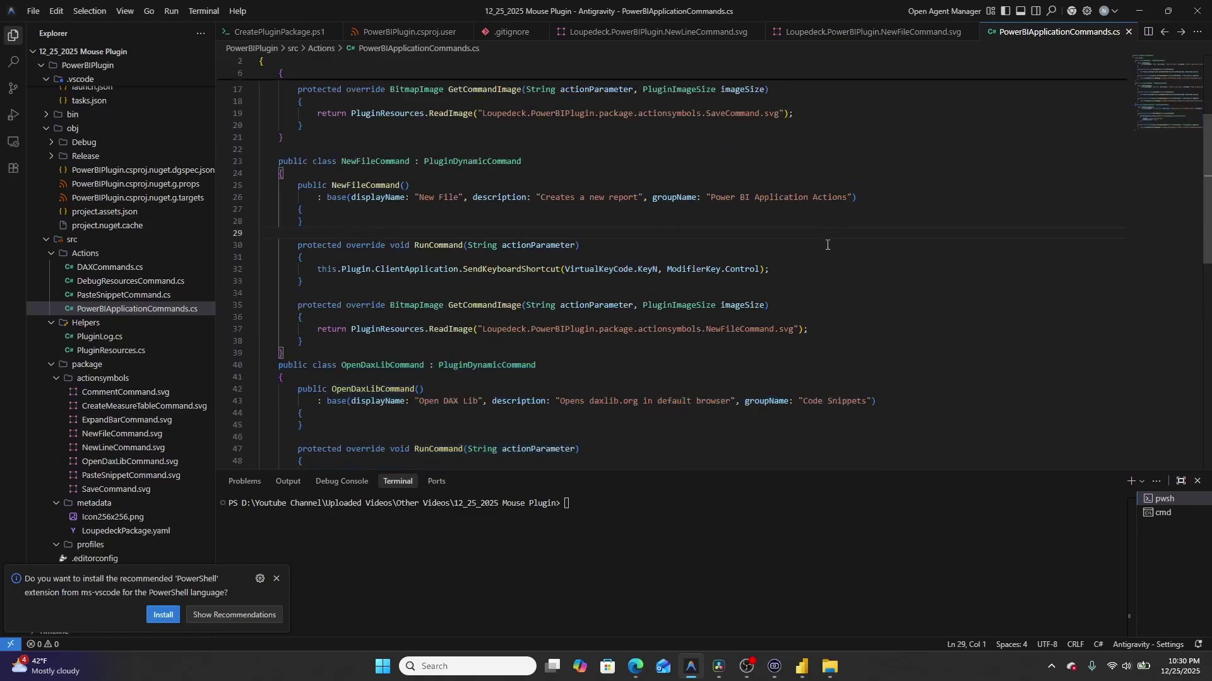
pyautogui.moveTo(574, 269); pyautogui.dragTo(640, 269)
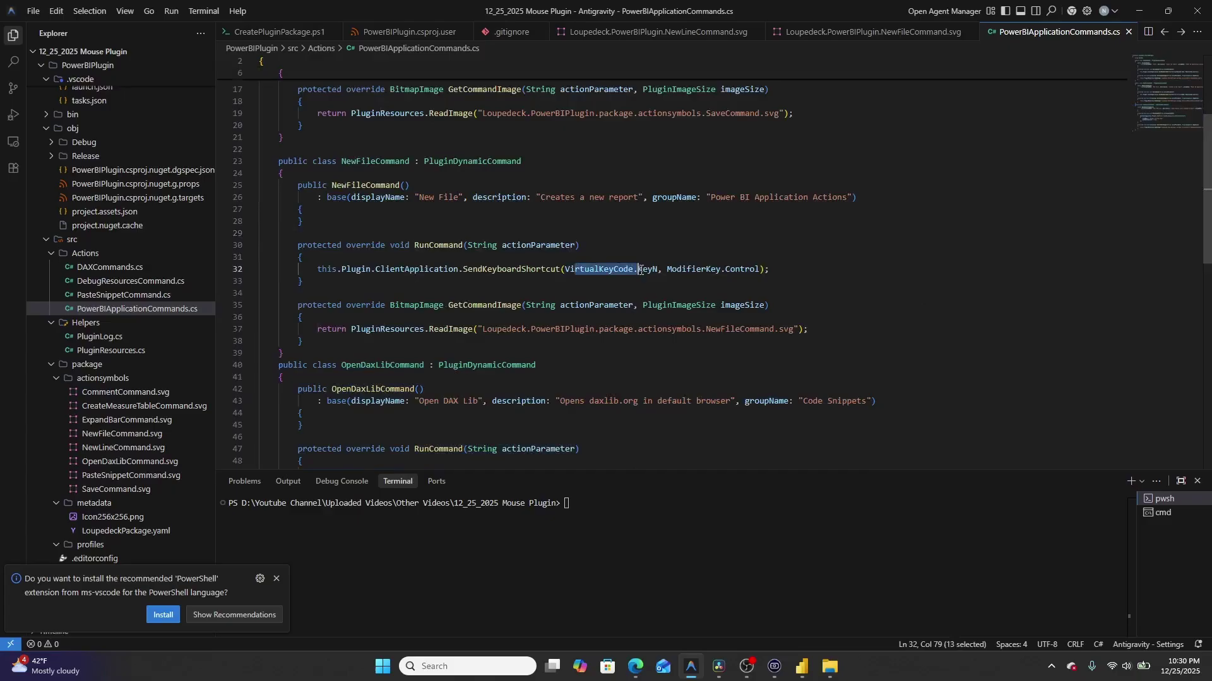
pyautogui.click(728, 270)
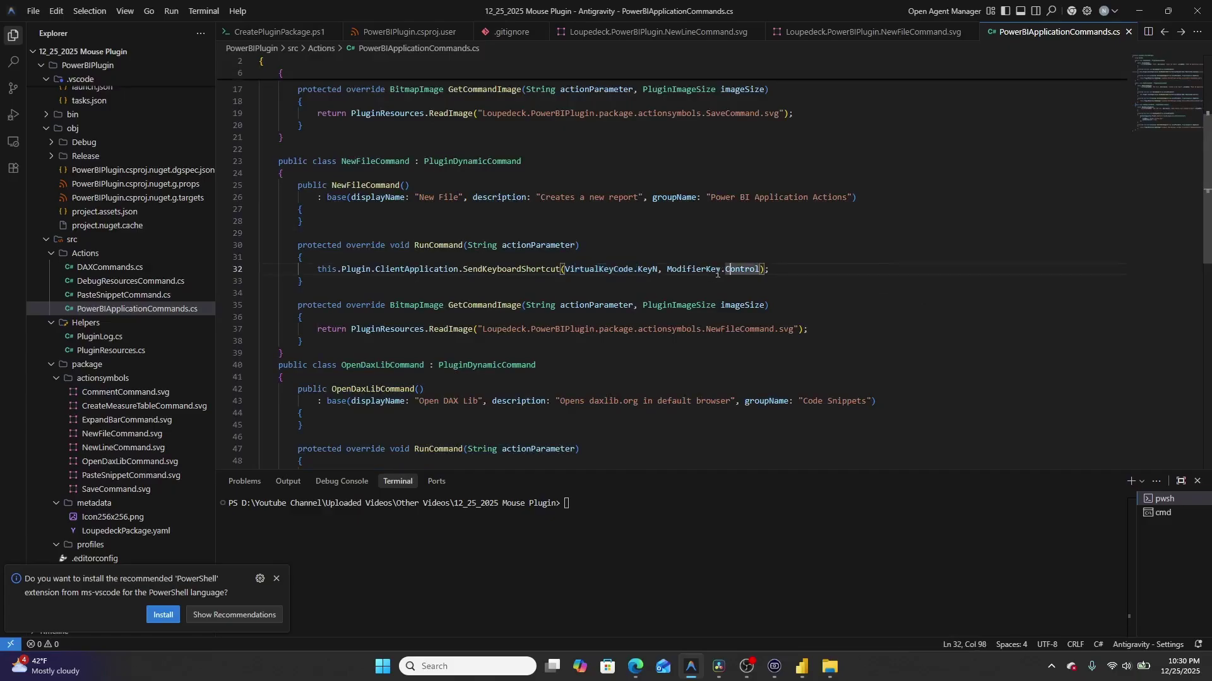
pyautogui.scroll(2, 587, 211)
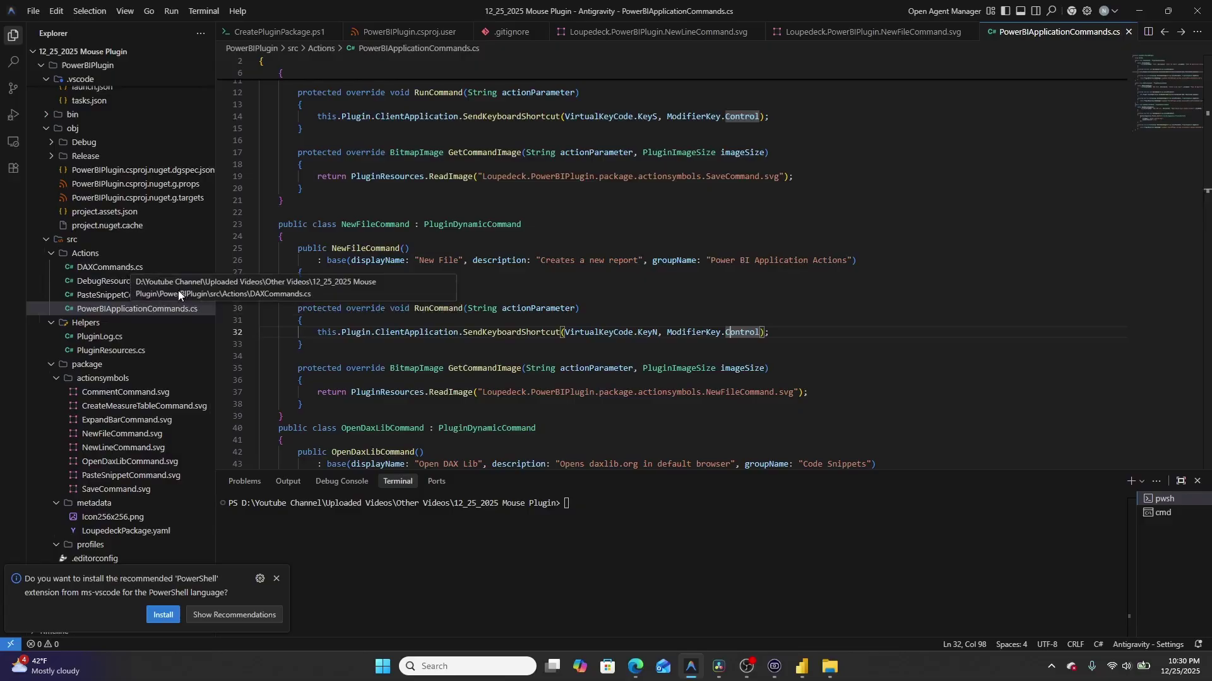
# Step: Open PasteSnippetCommand.cs and highlight the VAR/RETURN SnippetText string on lines 9-12
pyautogui.click(123, 294)
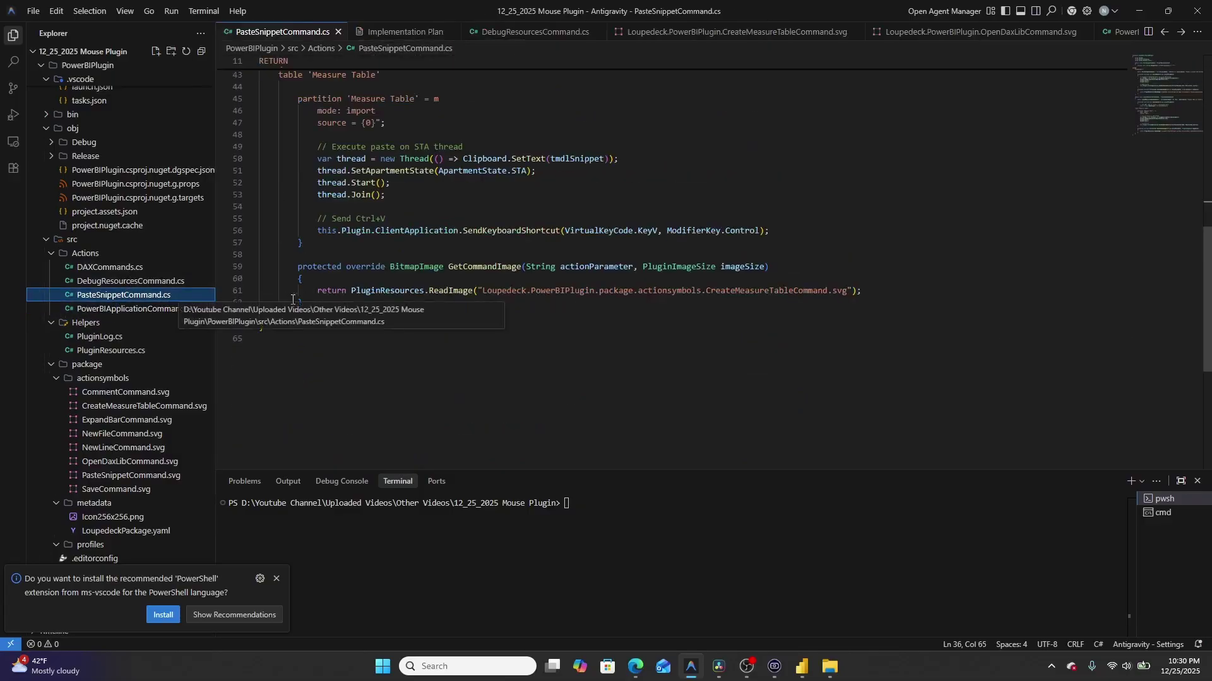
pyautogui.scroll(4, 508, 287)
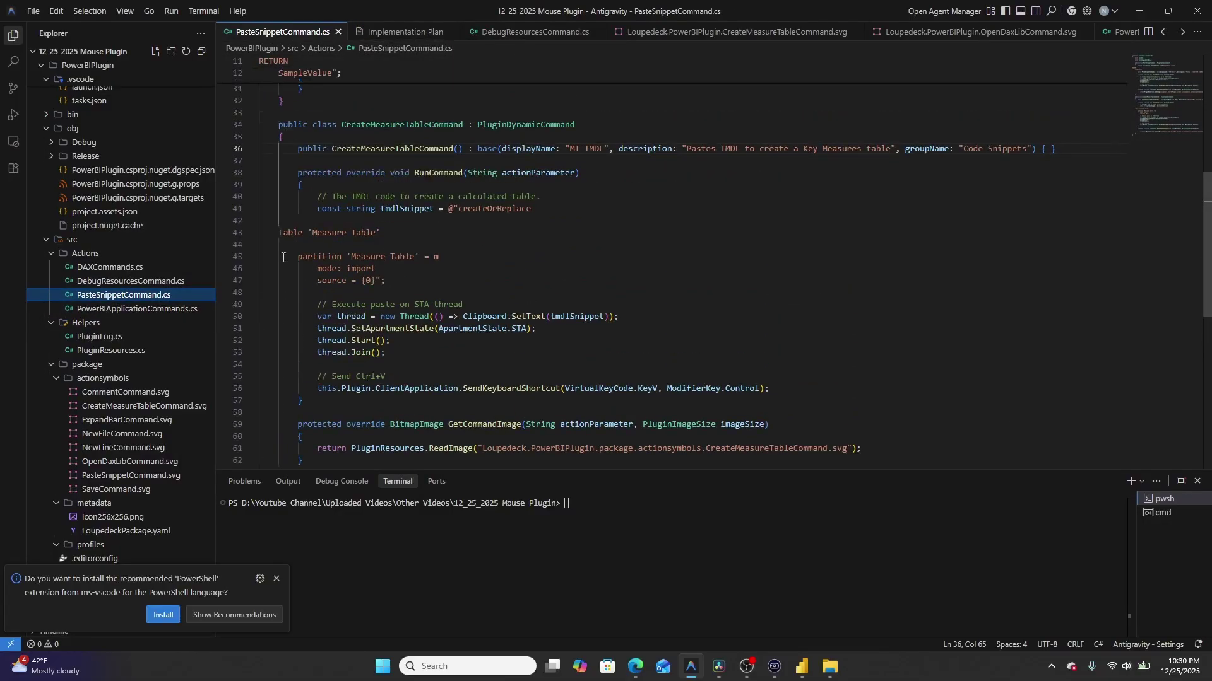
pyautogui.scroll(-2, 398, 291)
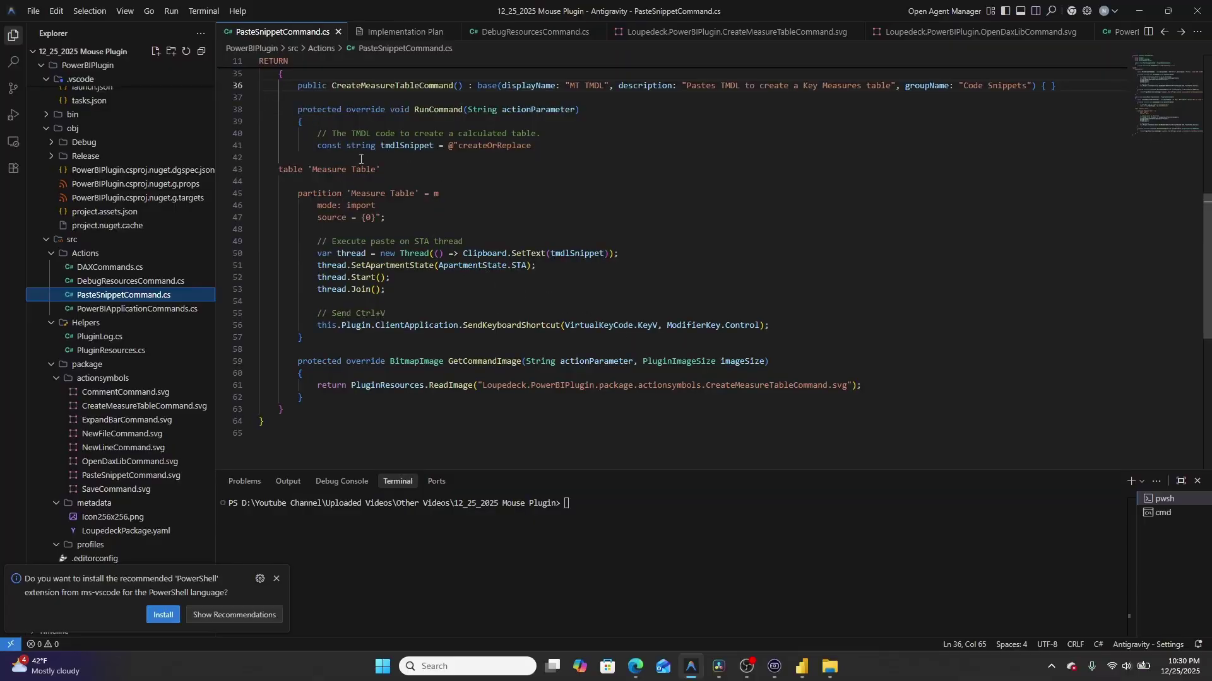
pyautogui.scroll(11, 509, 207)
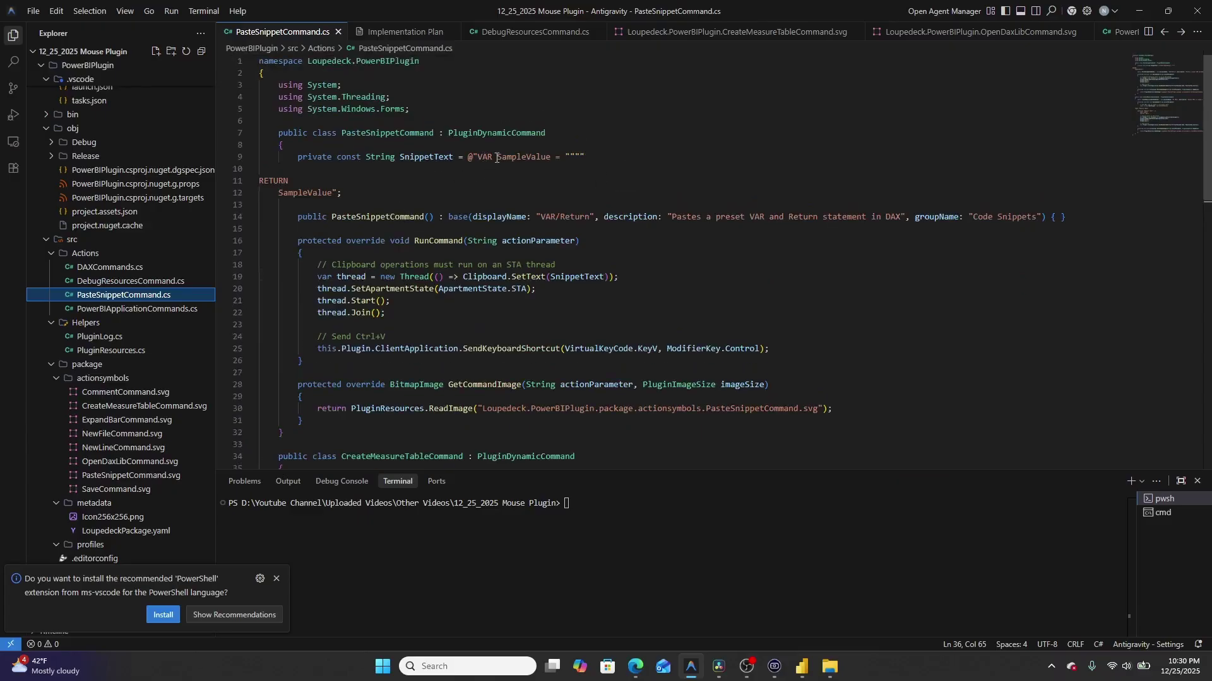
pyautogui.moveTo(485, 157); pyautogui.dragTo(259, 206)
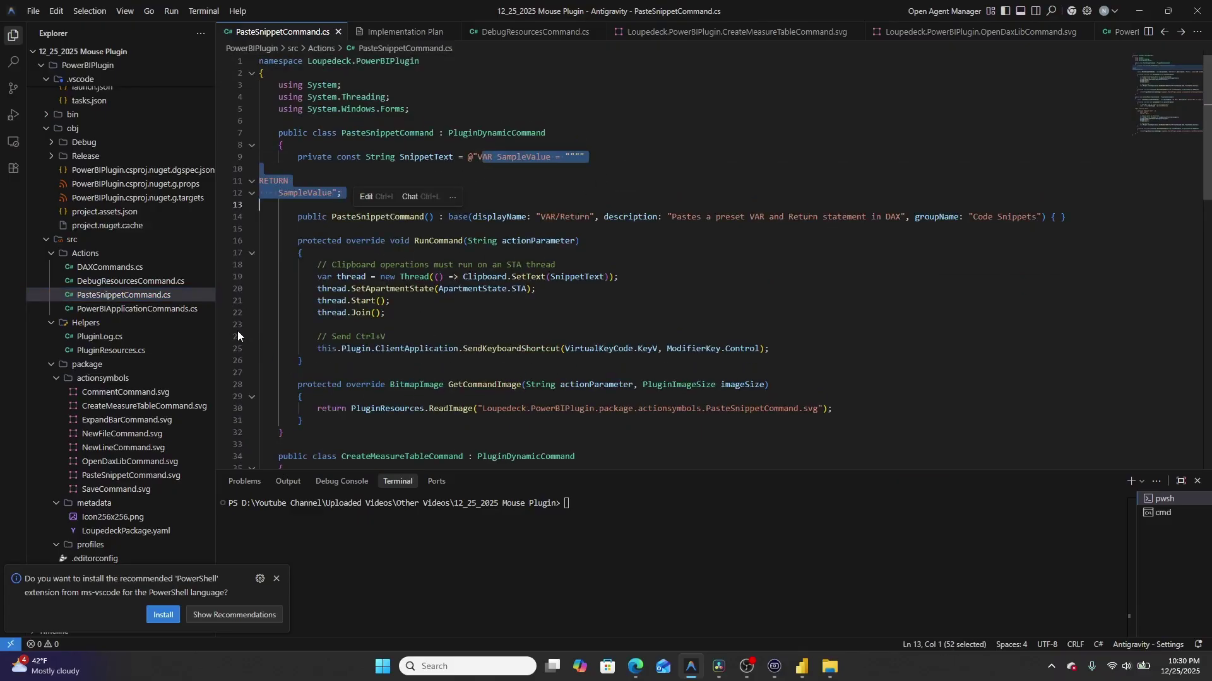
pyautogui.scroll(-3, 142, 271)
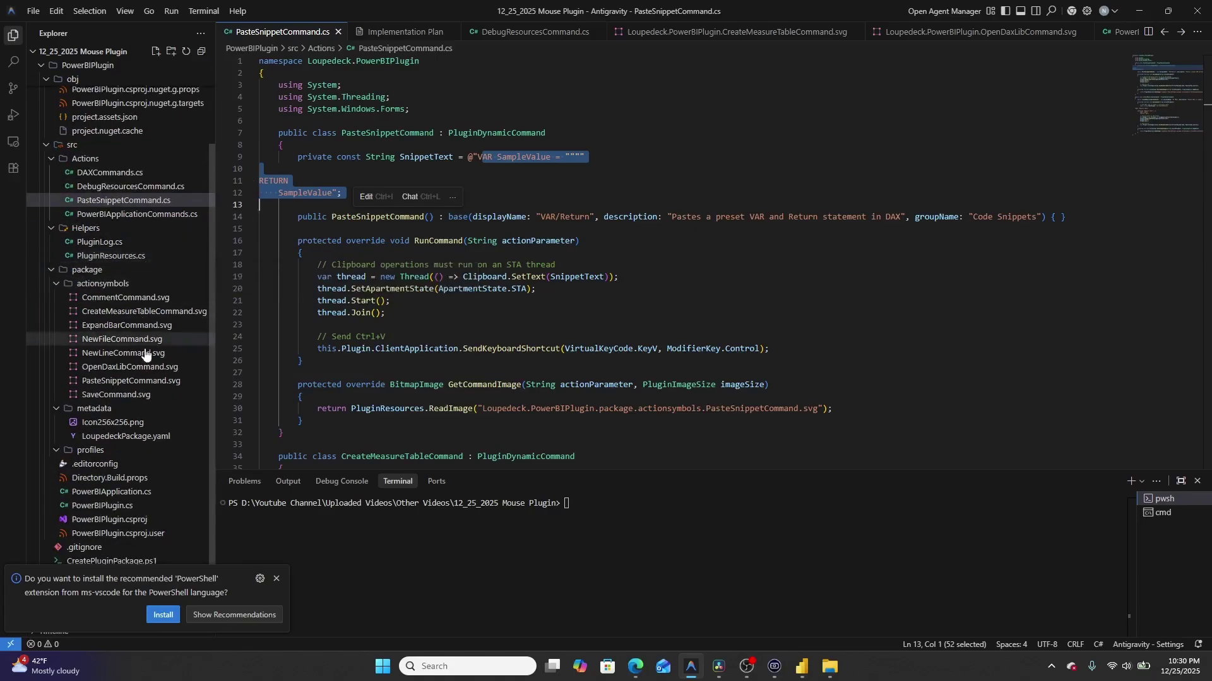
# Step: Open PowerBIApplication.cs and highlight the "PBIDesktop" process name on line 14
pyautogui.click(134, 492)
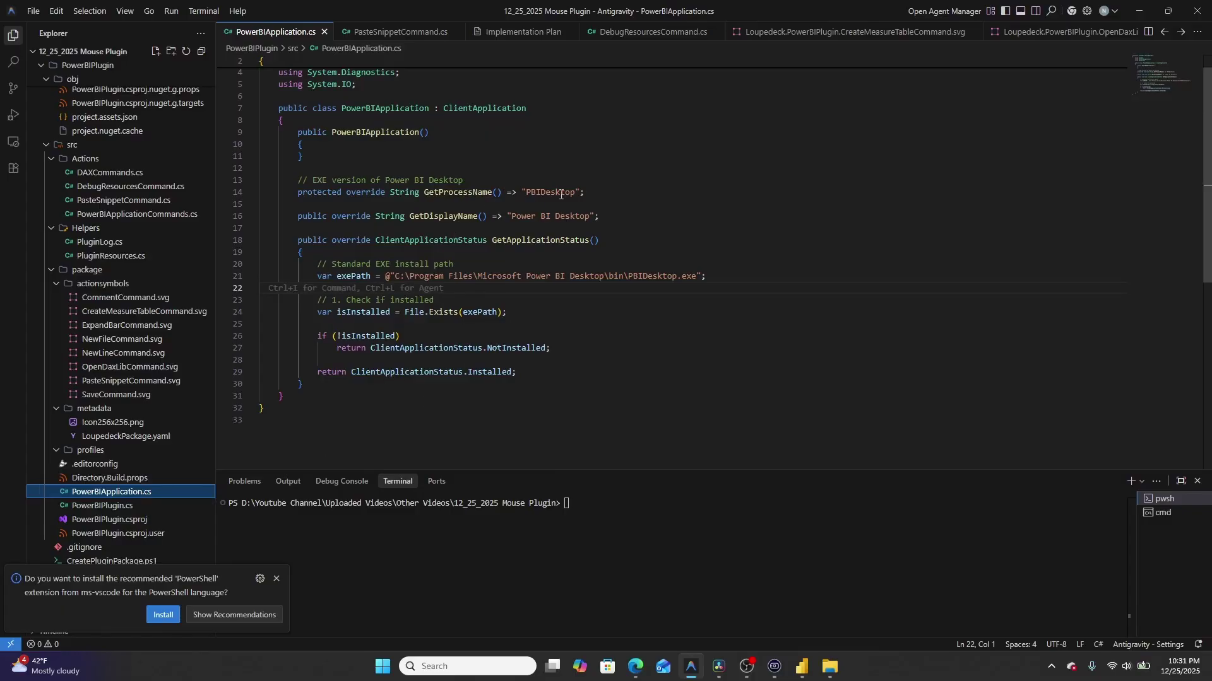
pyautogui.moveTo(579, 193); pyautogui.dragTo(515, 192)
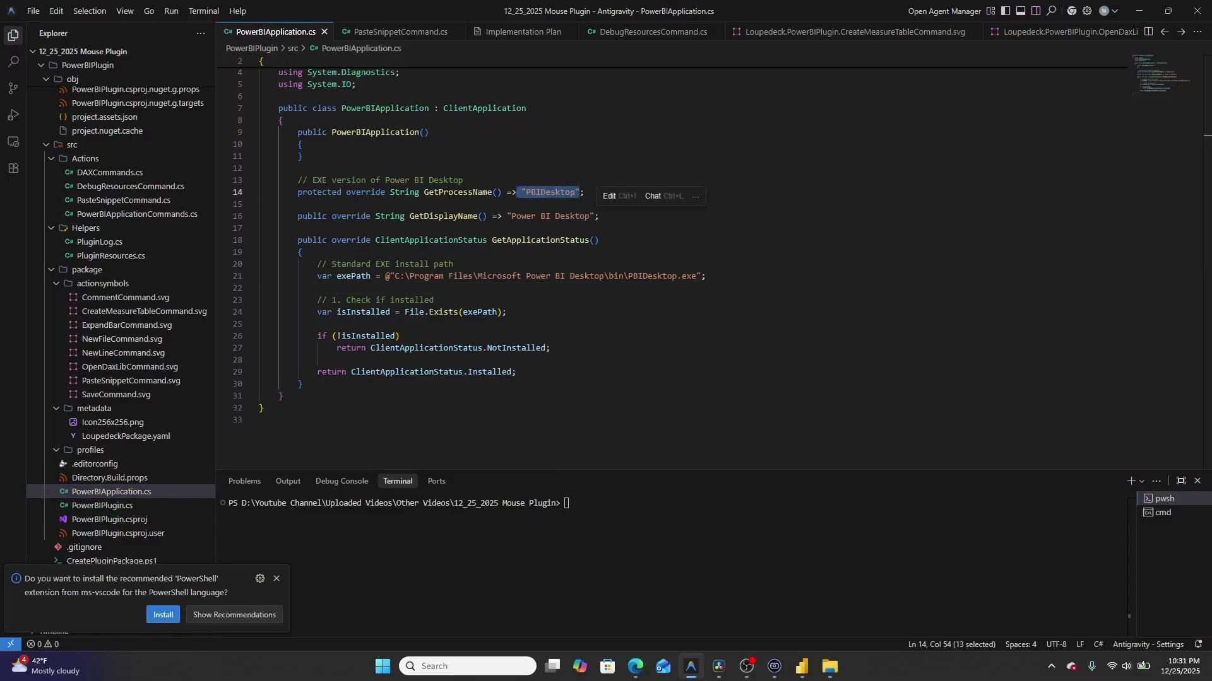